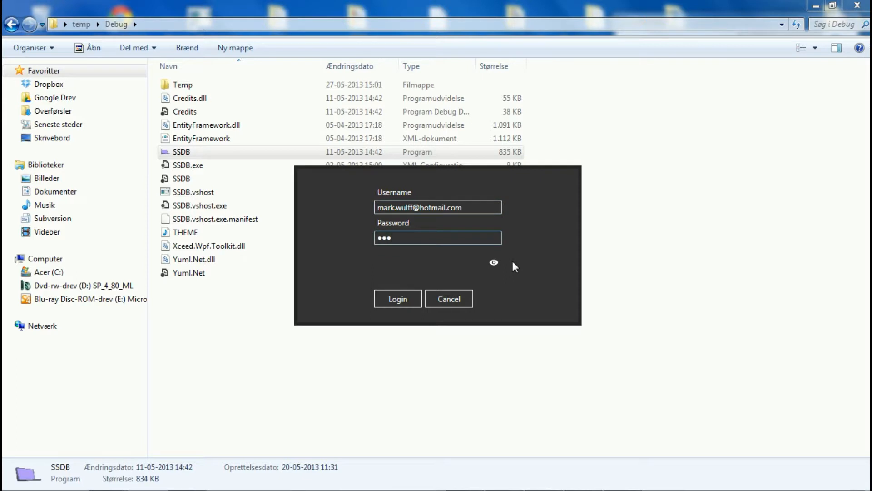
Reveal and hide the database connection string, and log in with the entered credentials
left_click(494, 263)
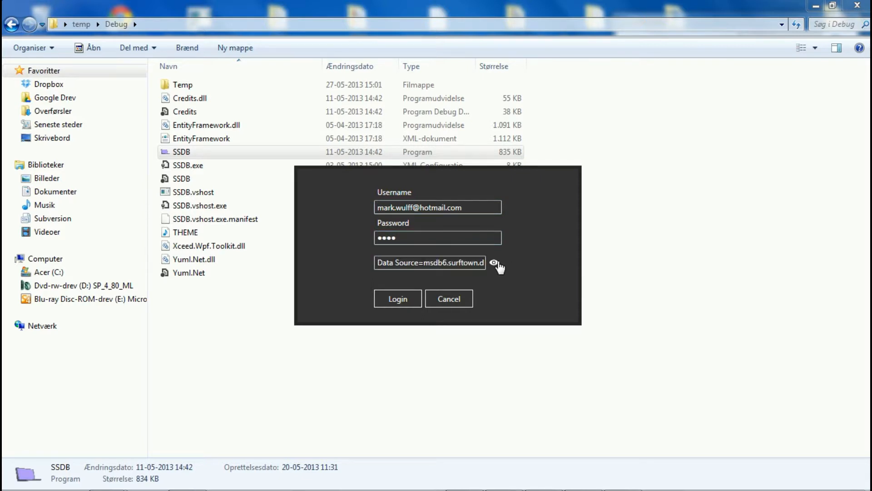
left_click(498, 265)
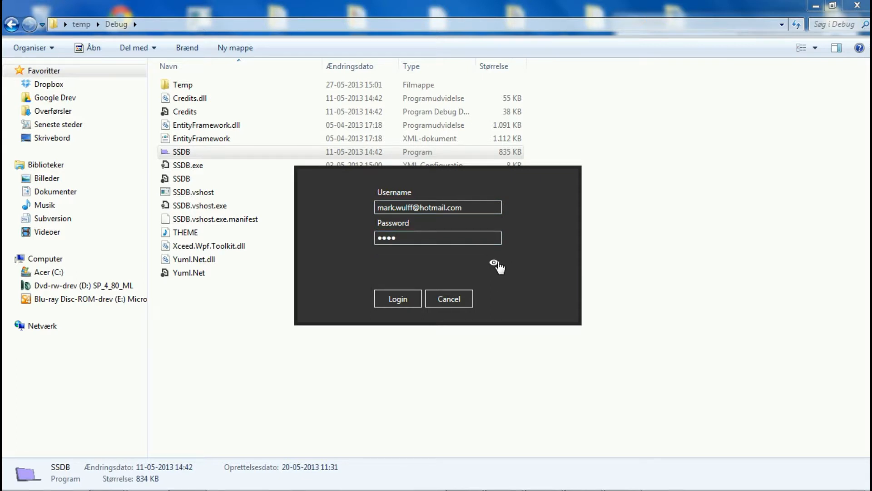
left_click(394, 298)
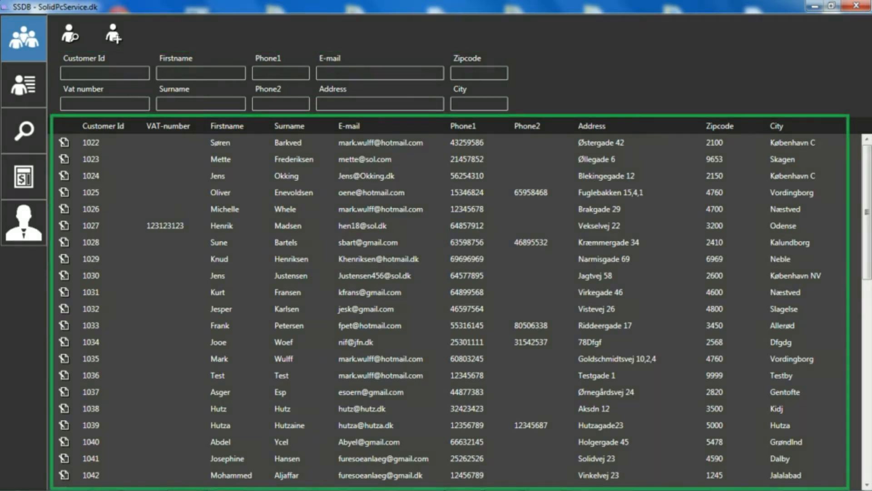
Start a new customer record and enter the customer's first name, surname and e-mail
left_click(118, 33)
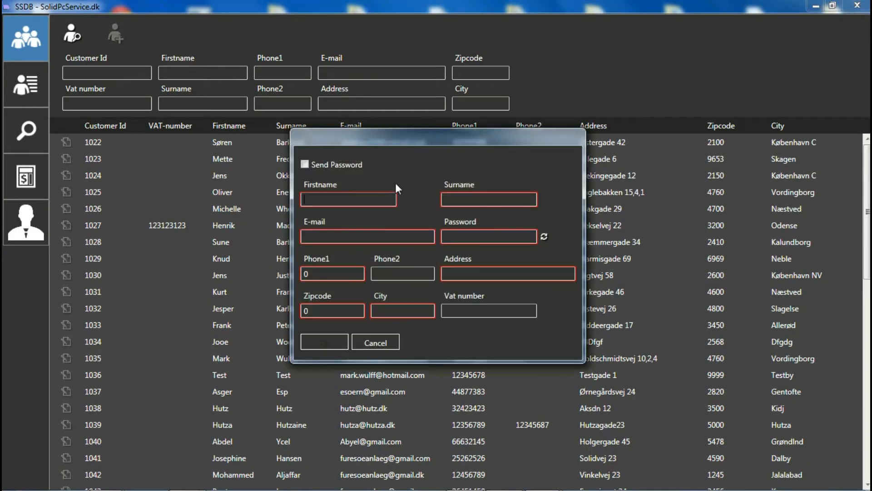
key("Tab")
key("Tab")
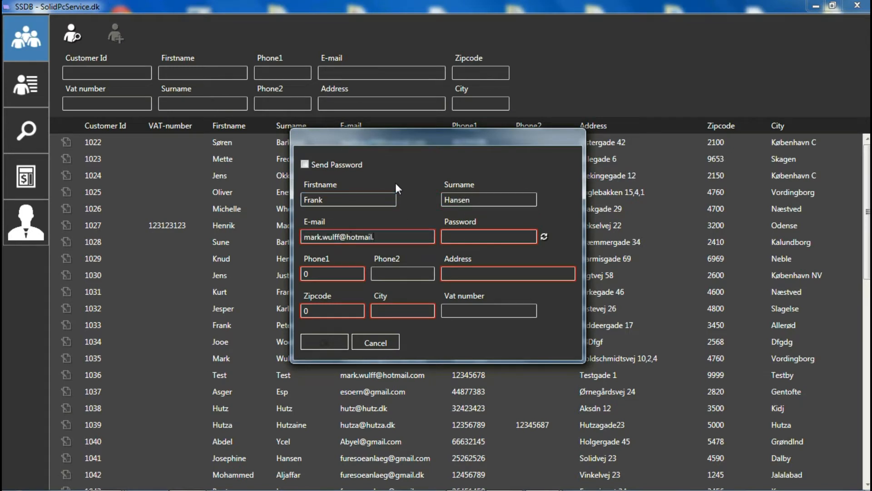
Fill in the customer's primary phone number and street address, leaving the password and second phone blank
key("Tab")
key("Tab")
type("12345678")
Fill in the customer's zipcode and city, generate a password for the account and save the new customer
key("Tab")
key("Tab")
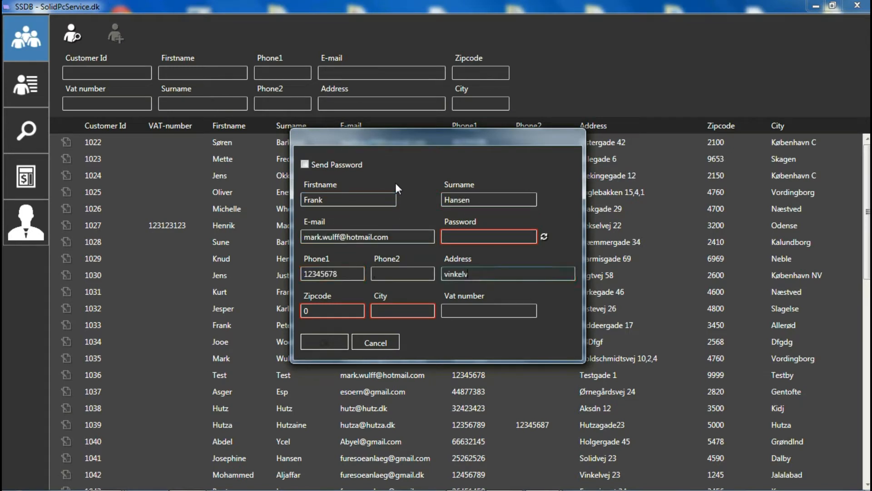
key("Tab")
type("4760")
key("Tab")
type("Vordingborg")
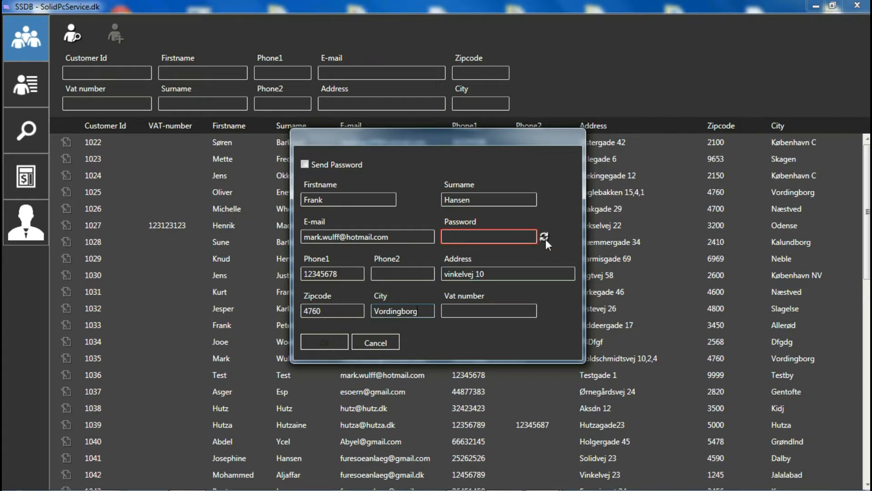
left_click(544, 237)
left_click(328, 345)
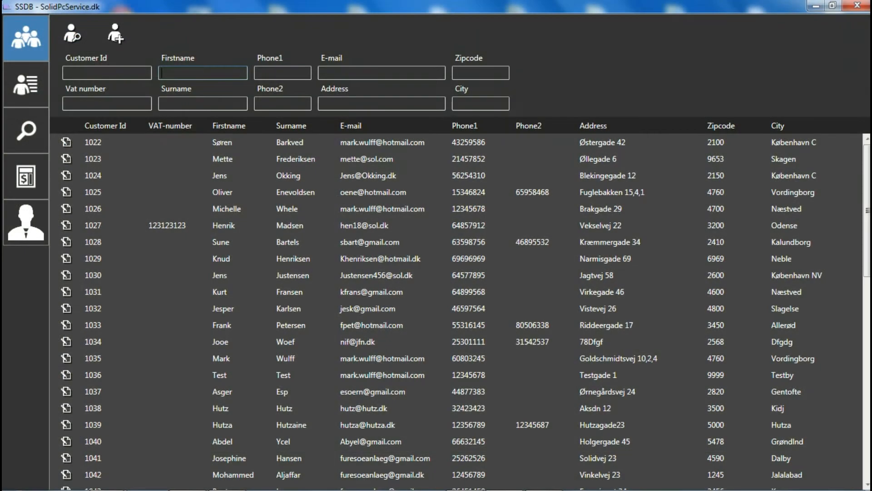
Search the customers by the wanted customer's first name and surname, and open the matching customer record
type("en")
key("Tab")
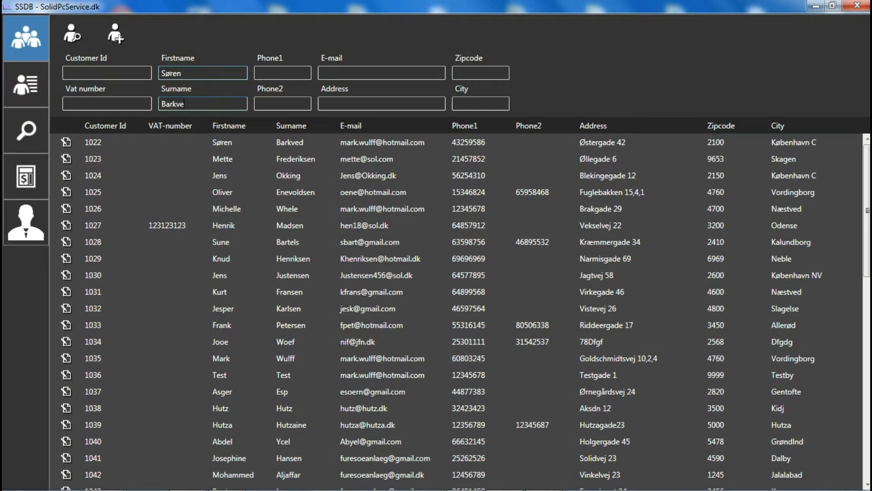
left_click(76, 38)
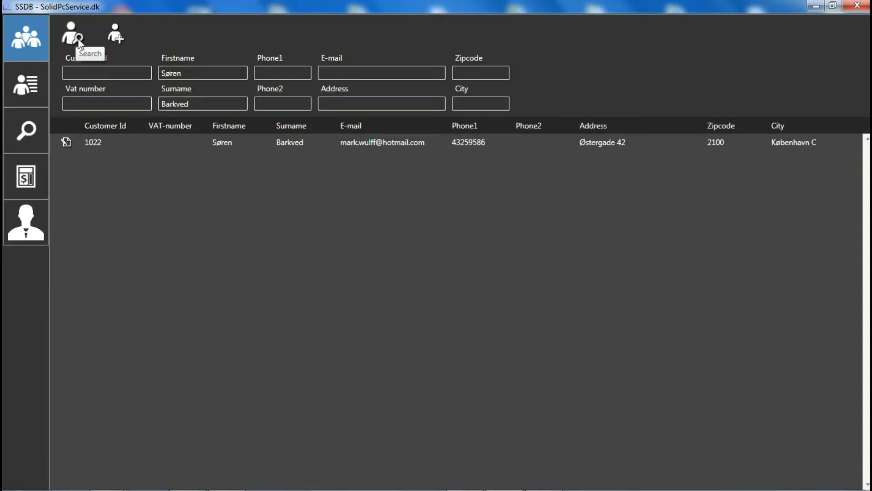
left_click(162, 143)
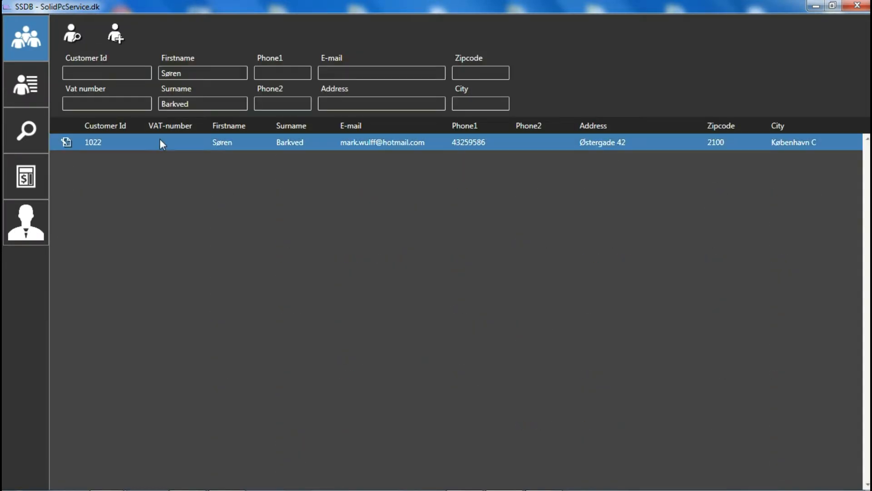
double_click(161, 142)
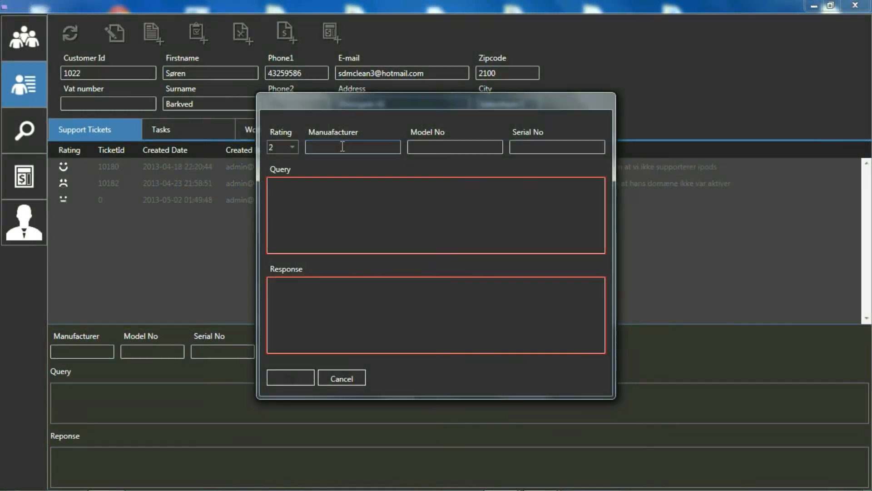
Set the new support ticket's manufacturer to Acer, model number to 55478588 and serial number to 45699856
type("Acer")
key("Tab")
type("55478588")
key("Tab")
type("45699856")
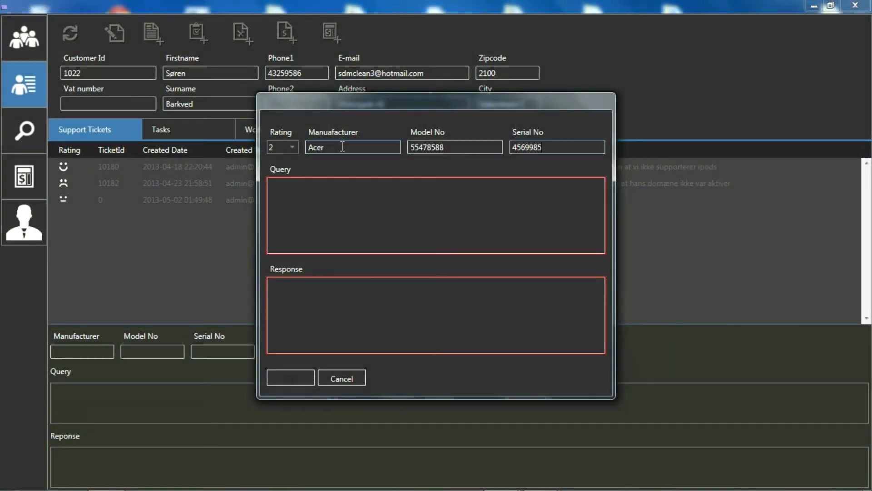
Enter "My screen is broken after I dropped my laptop on the floor" as the support ticket's query
key("Tab")
type("My screen is broken after")
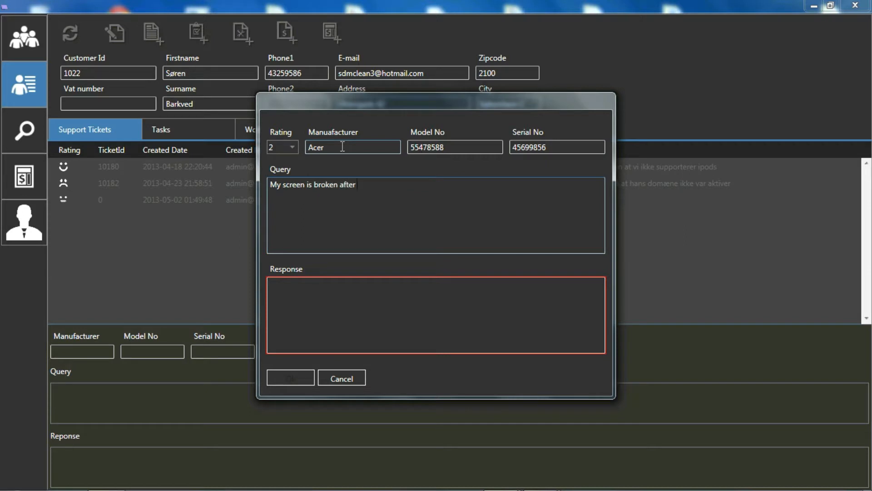
type(" I dropped my laptop on the floor")
key("Tab")
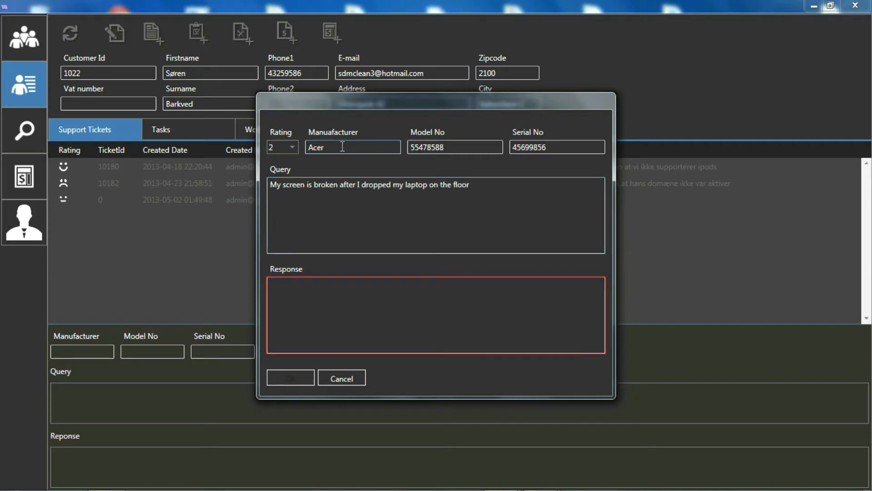
Enter the response "A technician will visit you monday 14:00", save the support ticket and display its details
type("A technician will visit you monday 14:00")
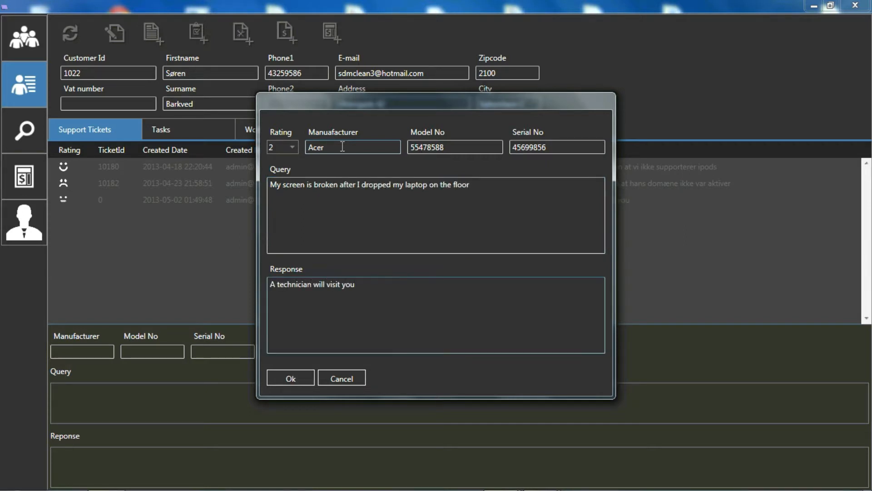
key("Return")
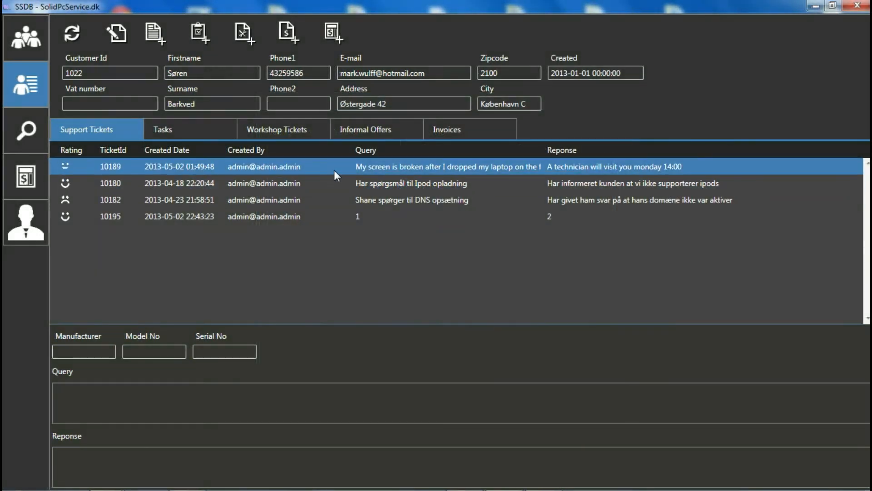
left_click(334, 170)
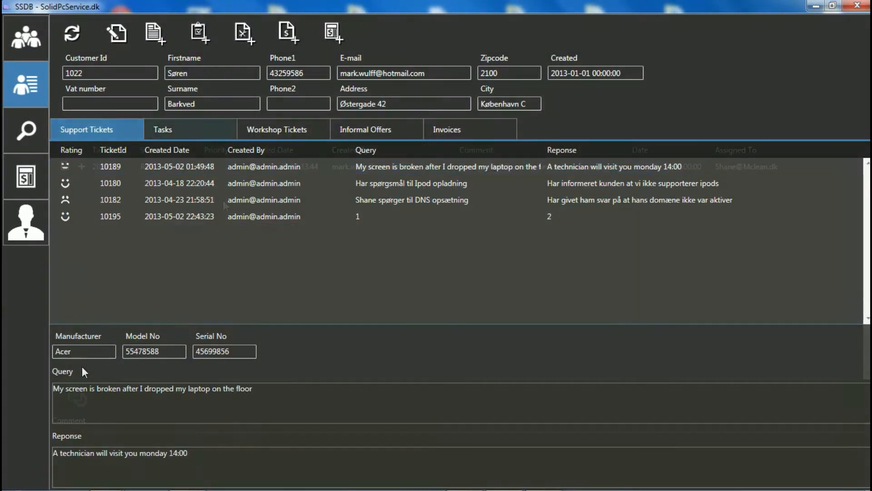
Start a new task for the customer with state Created and assign it to a staff member's e-mail account
left_click(163, 129)
left_click(200, 32)
left_click(285, 183)
left_click(272, 208)
left_click(407, 183)
left_click(405, 196)
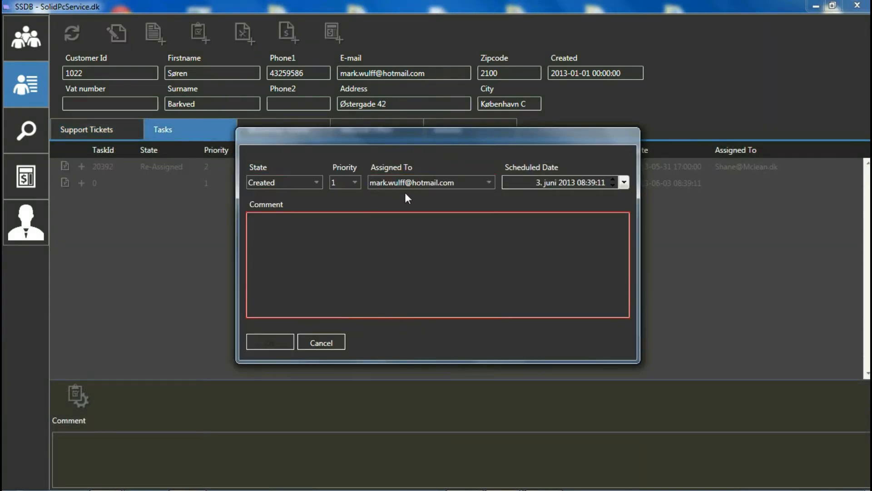
Schedule the task for 20 June 2013, add a comment that it is a new task for the assignee, and save it
left_click(625, 182)
left_click(565, 255)
left_click(437, 254)
type("This is a new task for mark")
left_click(274, 342)
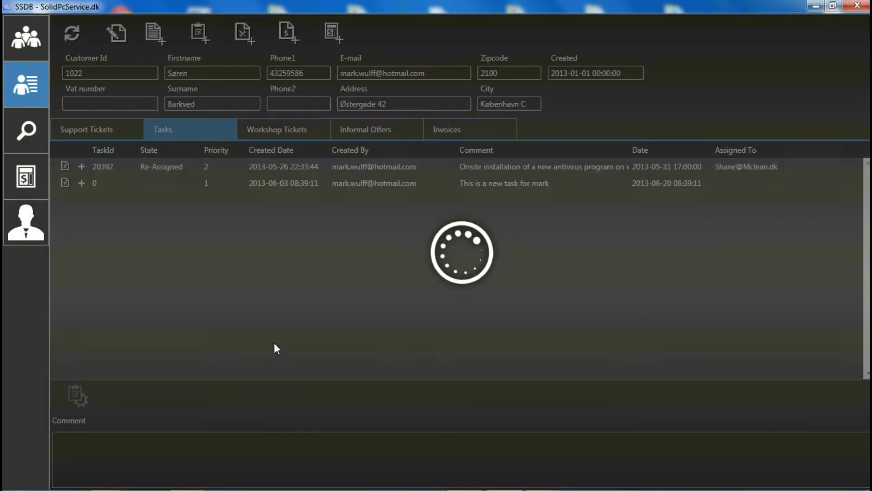
Expand the history of both listed tasks and display the new task's comment
left_click(82, 167)
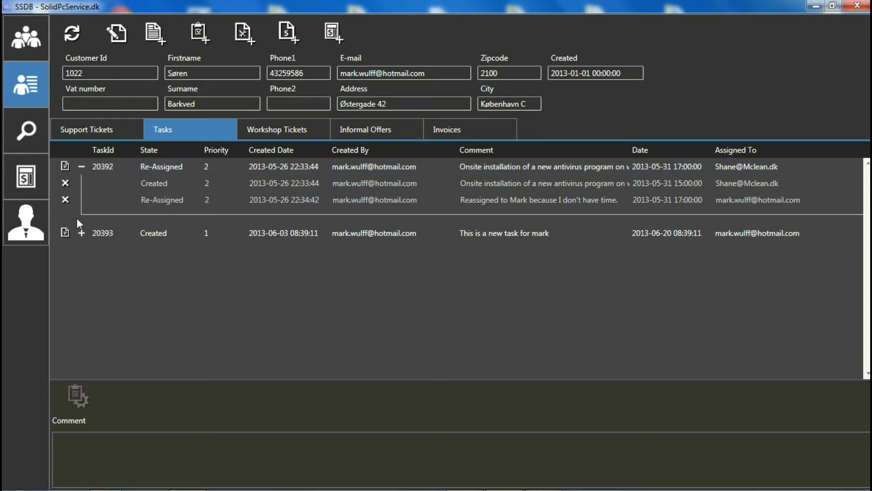
left_click(81, 233)
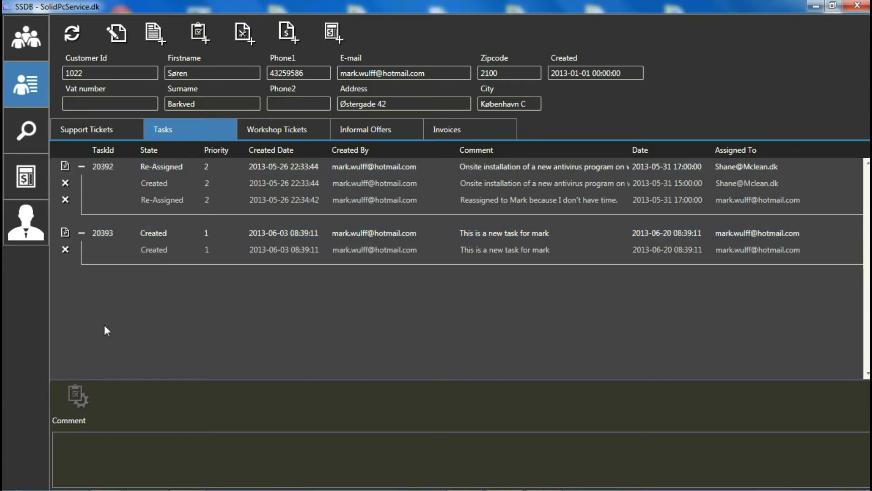
left_click(186, 235)
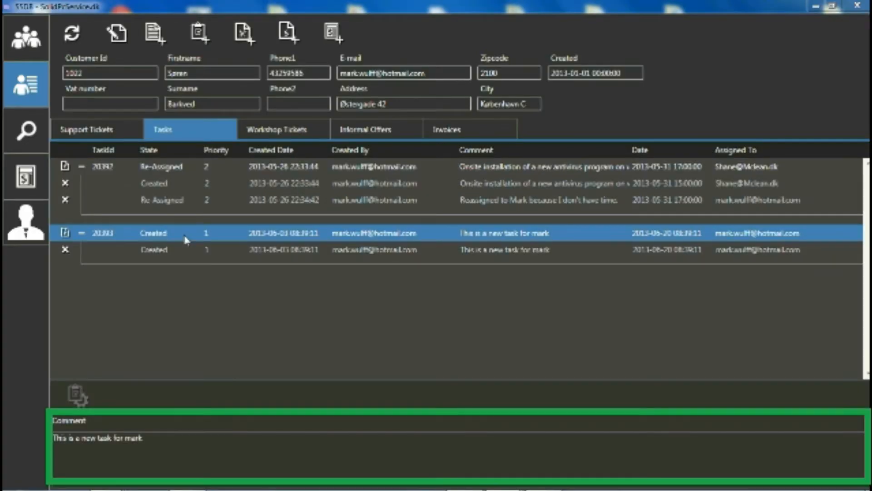
Open an update for the new task, set its state to Re-Assigned and choose a different staff member as assignee
double_click(184, 235)
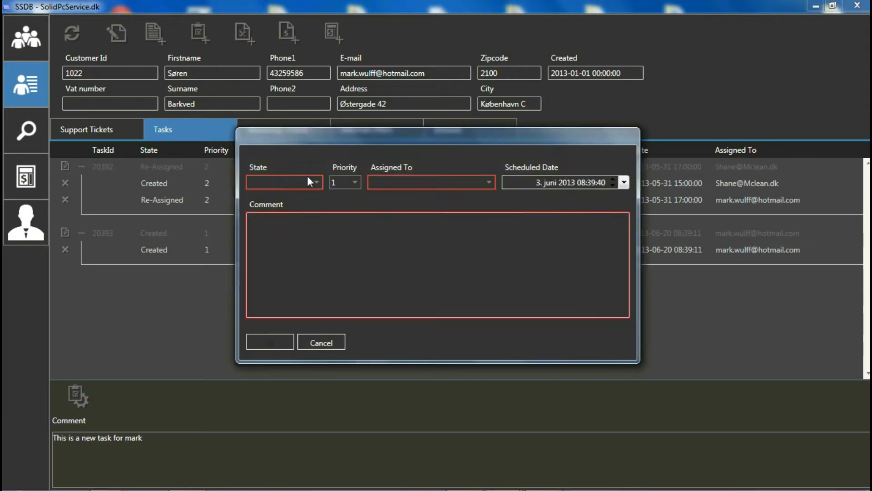
left_click(307, 180)
left_click(286, 207)
left_click(401, 182)
left_click(402, 335)
Schedule the task update for 18 June 2013, comment that it is reassigned to the chosen staff member, and save it
left_click(624, 182)
left_click(535, 261)
left_click(455, 259)
type("Reassigned to ")
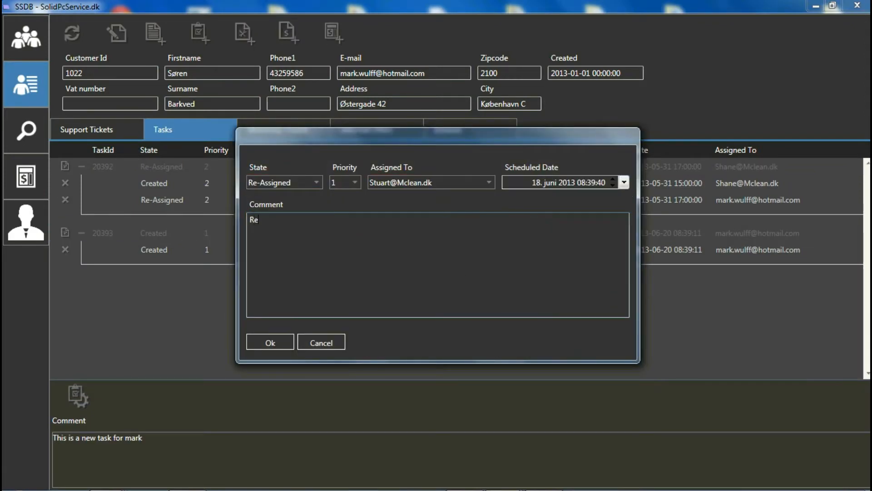
type("Stuart")
left_click(282, 342)
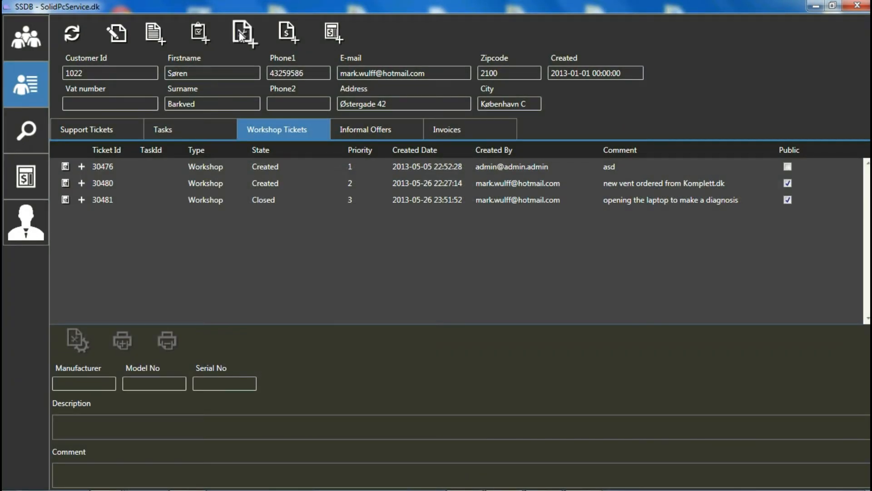
Start a public Onsite workshop ticket with state Created and manufacturer Acer
left_click(240, 35)
left_click(447, 122)
left_click(428, 136)
left_click(545, 123)
left_click(317, 159)
type("Acer")
key("Tab")
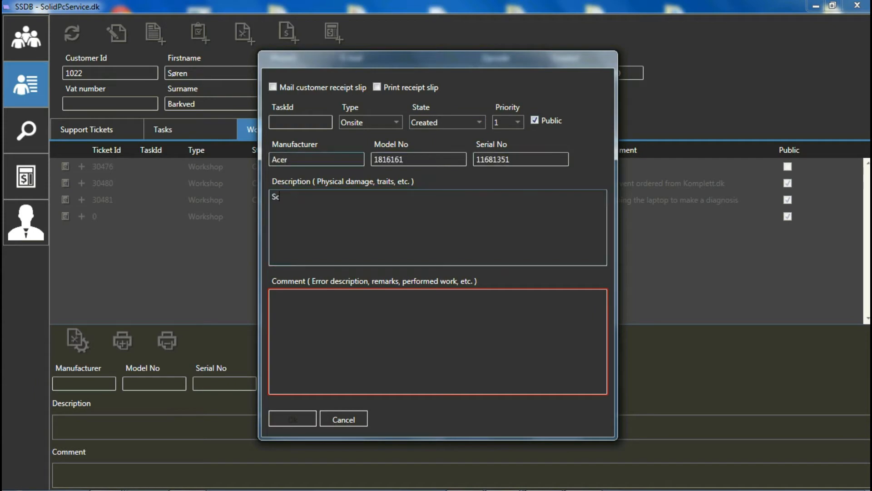
Enter model number 1816161, serial number 11681351, description "Screen is broken" and comment "ordered a new screen" in the workshop ticket
type("Screen is broken")
key("Tab")
type("ordered a new screen")
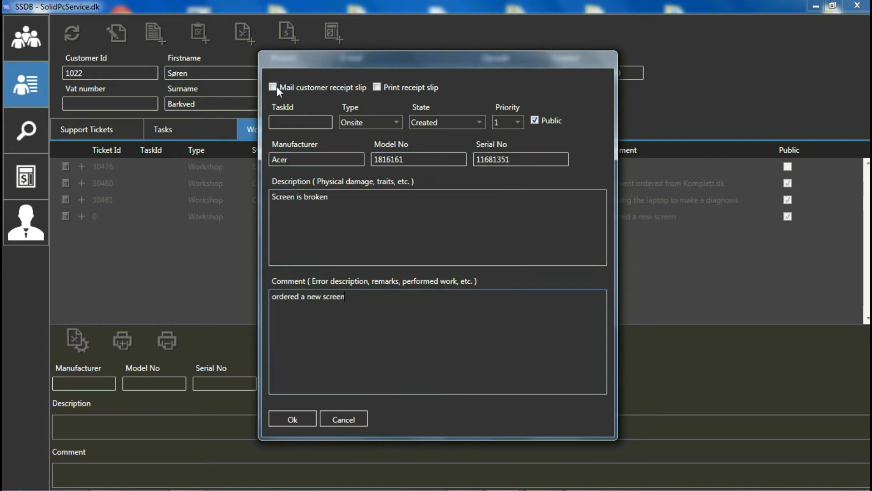
Save the workshop ticket with a receipt slip mailed to the customer, and open the attached slip in Outlook
left_click(273, 87)
left_click(290, 419)
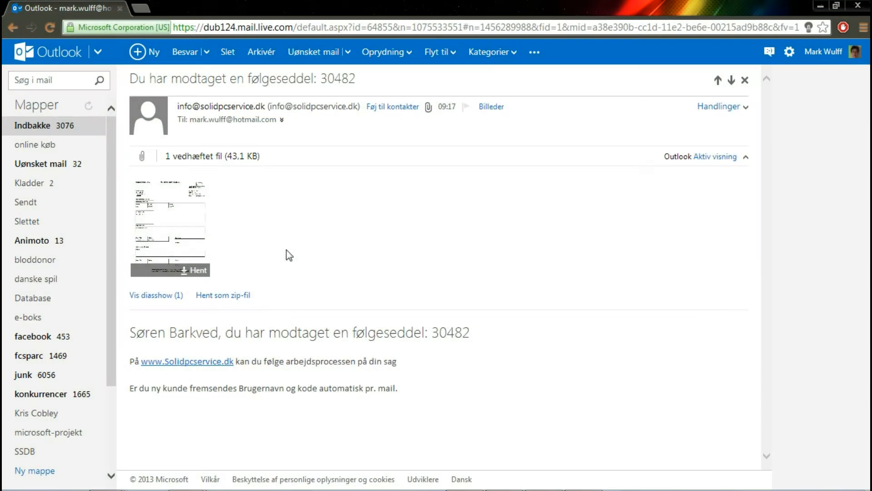
left_click(181, 251)
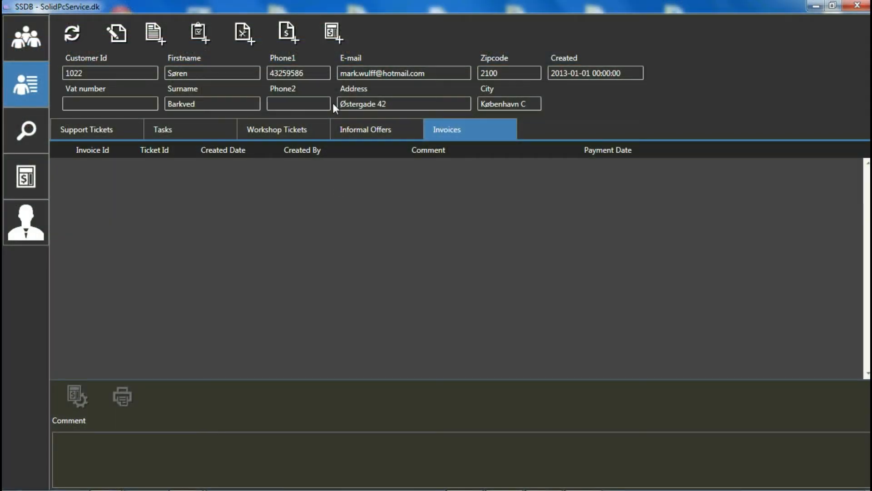
Start a new customer invoice with payment date 10 July 2013 and the comment "This is for the new screen"
left_click(332, 34)
left_click(362, 66)
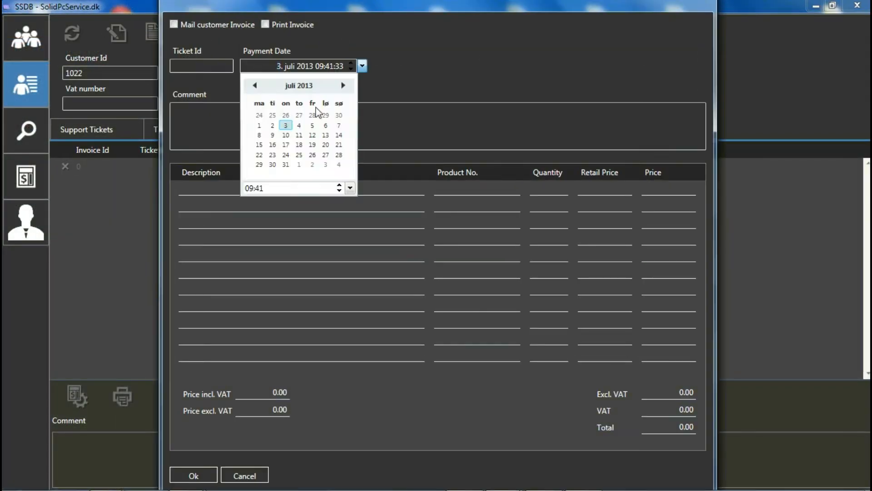
left_click(287, 138)
left_click(288, 129)
type("This is for the new screen")
Add invoice lines for labor at price 500 and for new parts with retail price 750 and price 500
key("Tab")
type("labor")
key("Tab")
key("Tab")
key("Tab")
key("Tab")
type("500")
key("Tab")
type("new parts")
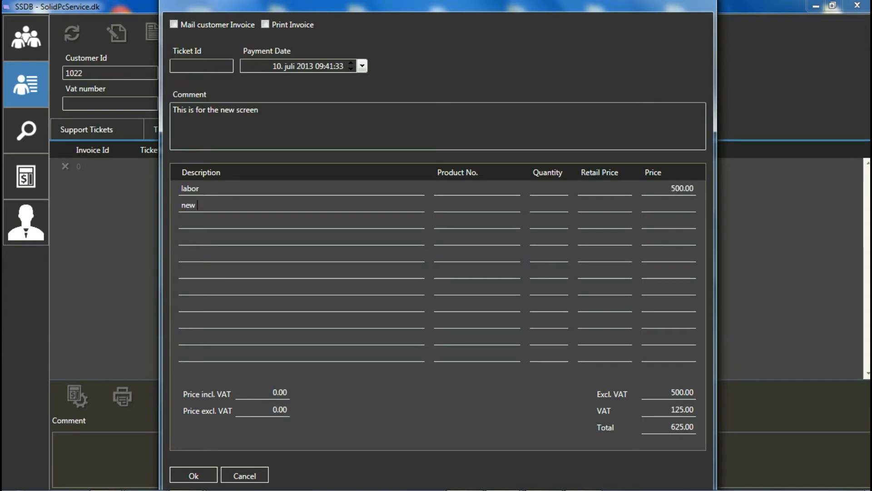
key("Tab")
key("Tab")
key("Tab")
Save the invoice with mailing to the customer enabled, and open the attached invoice in Outlook
left_click(174, 24)
left_click(193, 475)
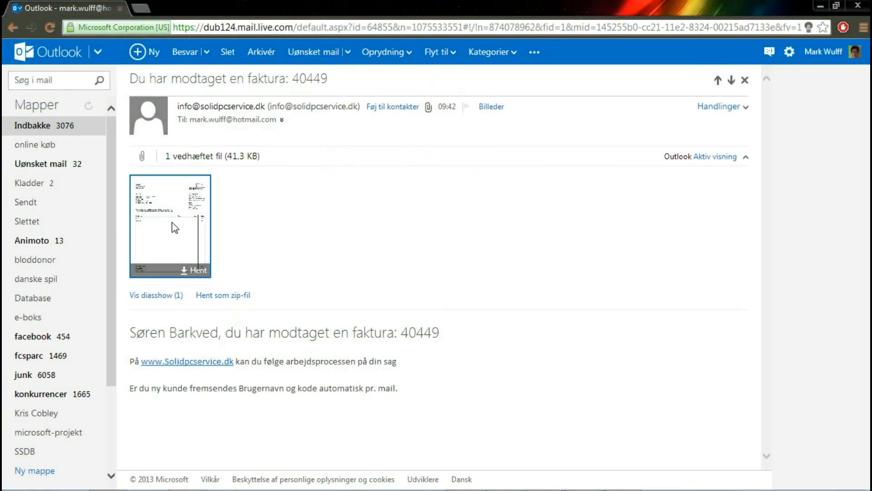
left_click(179, 227)
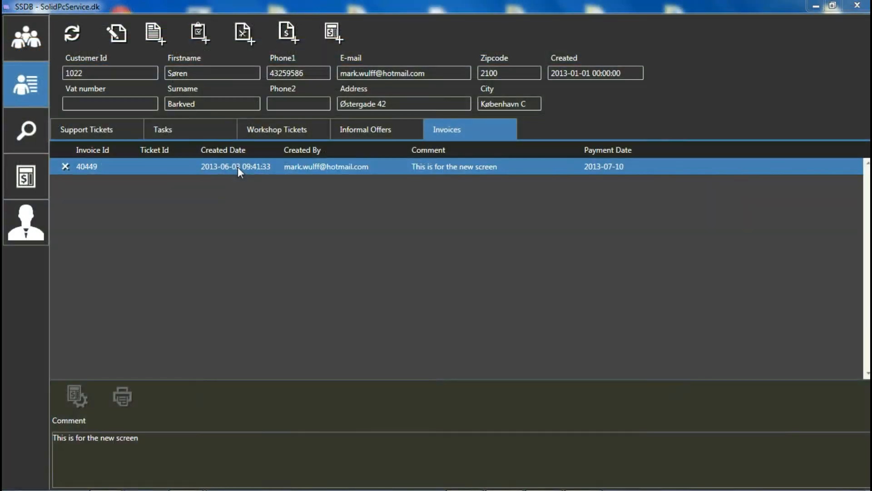
Reopen the saved invoice in SSDB, add the text "time" and save the change
double_click(238, 167)
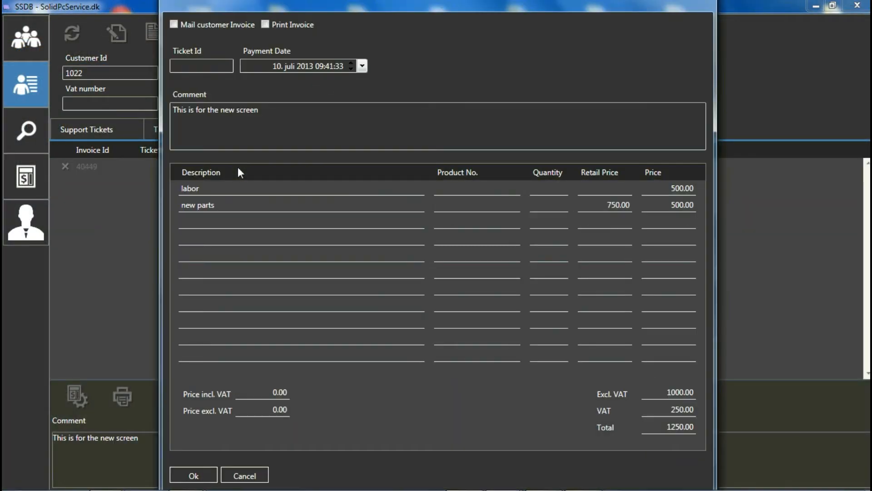
type("time")
left_click(192, 469)
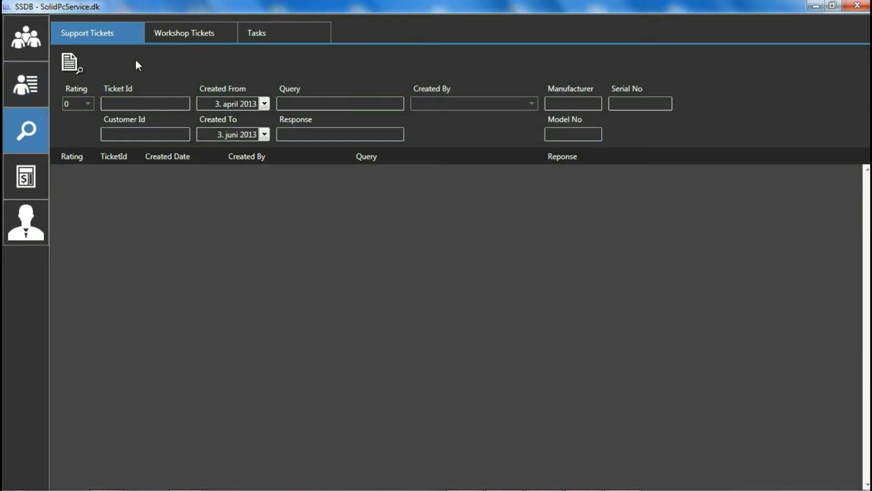
Search the workshop tickets, filtering by the creator's e-mail account
left_click(257, 33)
left_click(194, 39)
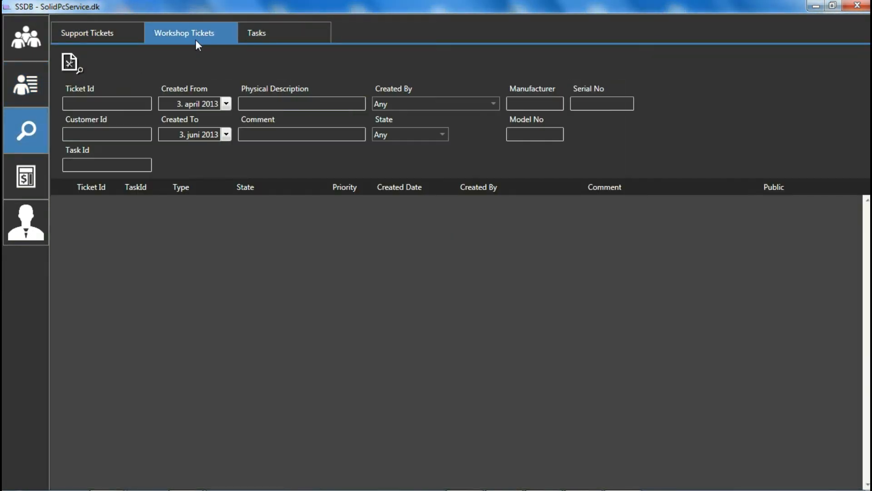
left_click(427, 100)
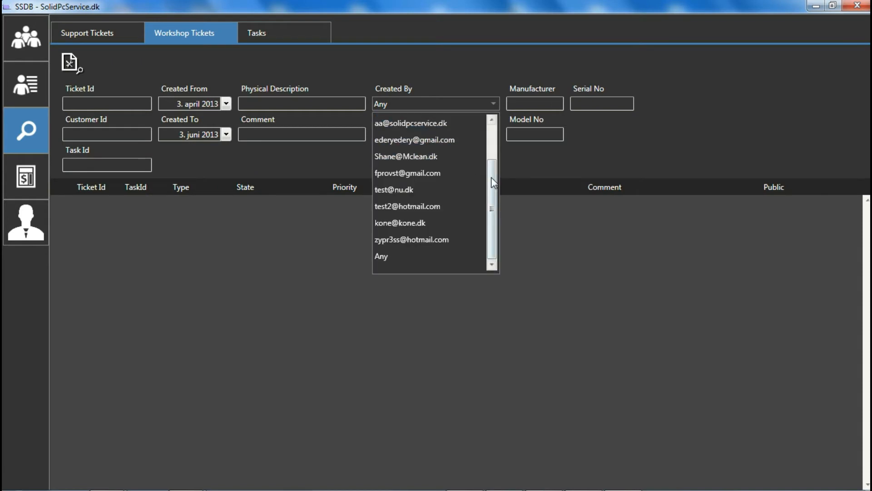
left_click_drag(493, 179, 497, 130)
left_click(456, 136)
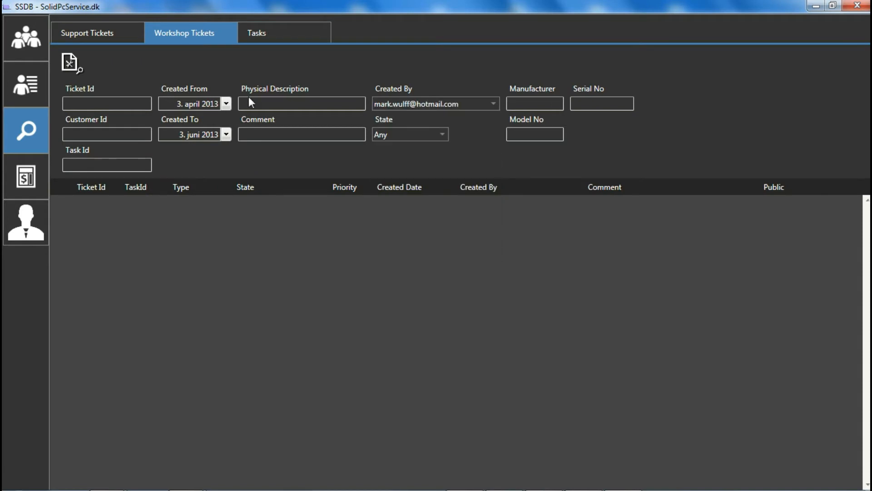
left_click(77, 71)
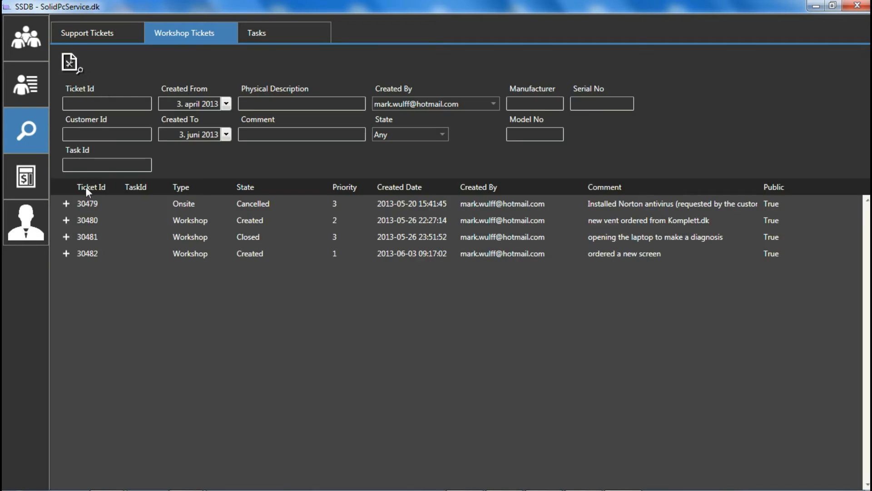
Expand the history of the cancelled onsite workshop ticket, and open its customer record to view the same ticket there
left_click(69, 204)
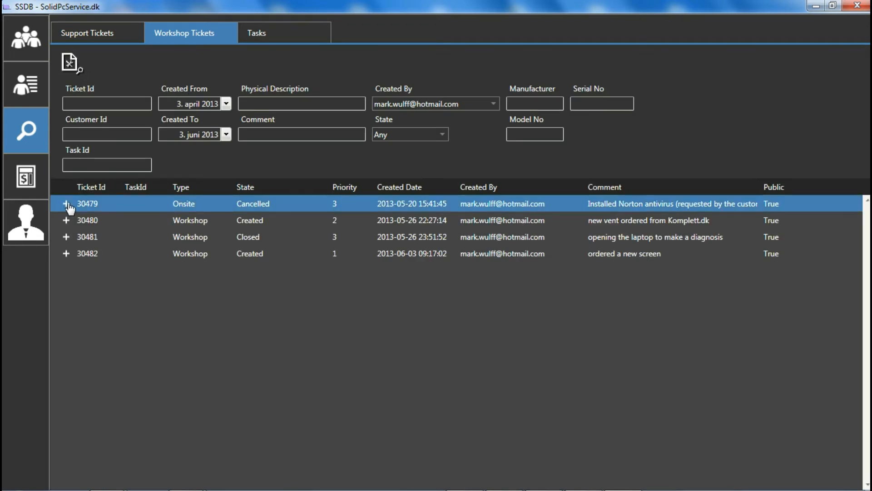
left_click(68, 204)
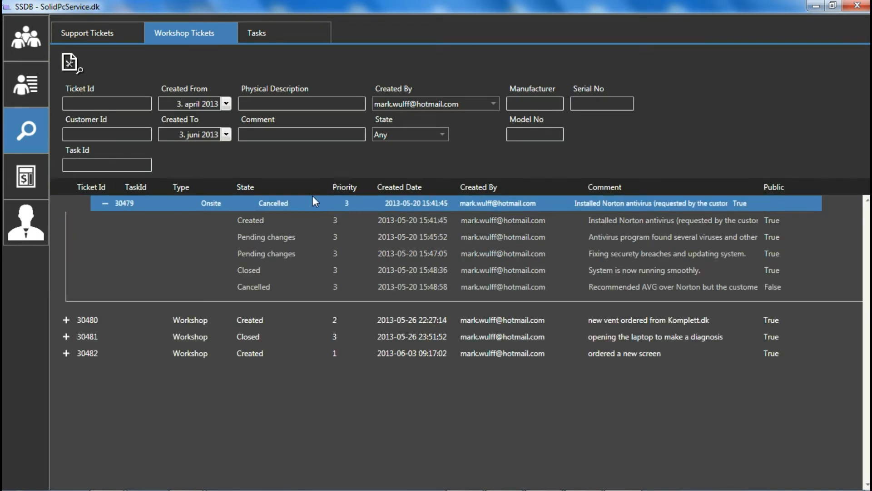
double_click(318, 210)
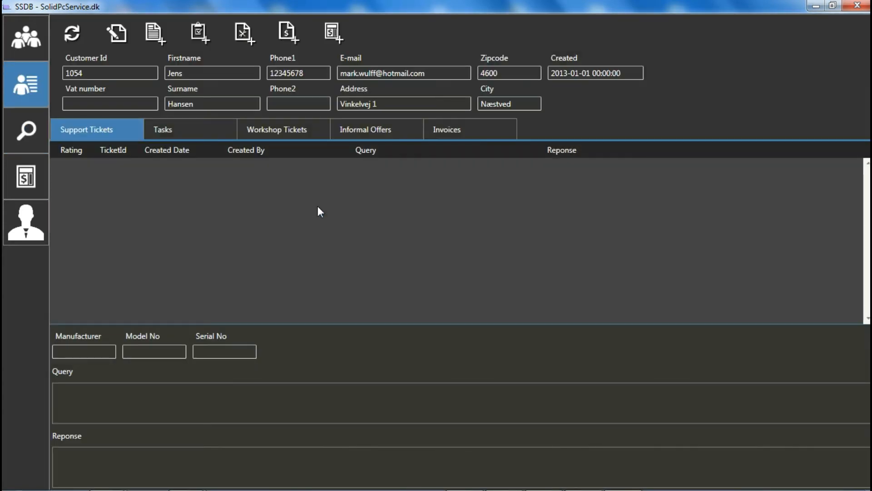
left_click(311, 135)
left_click(82, 168)
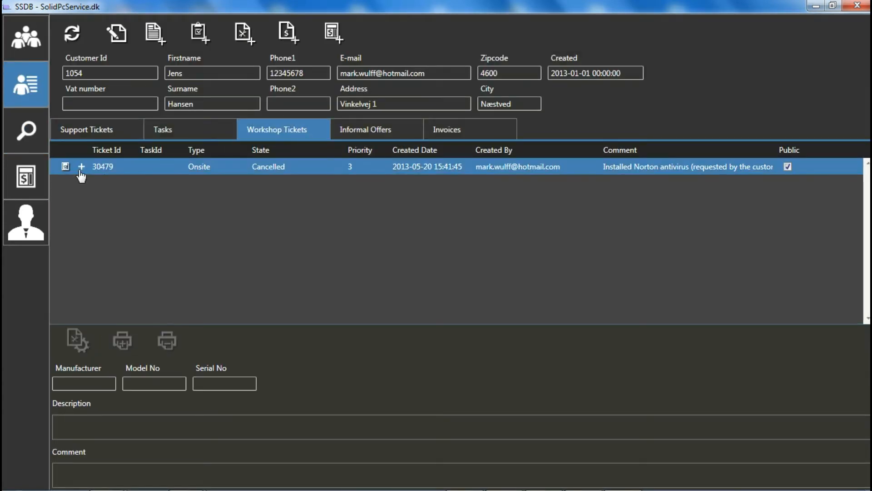
left_click(82, 168)
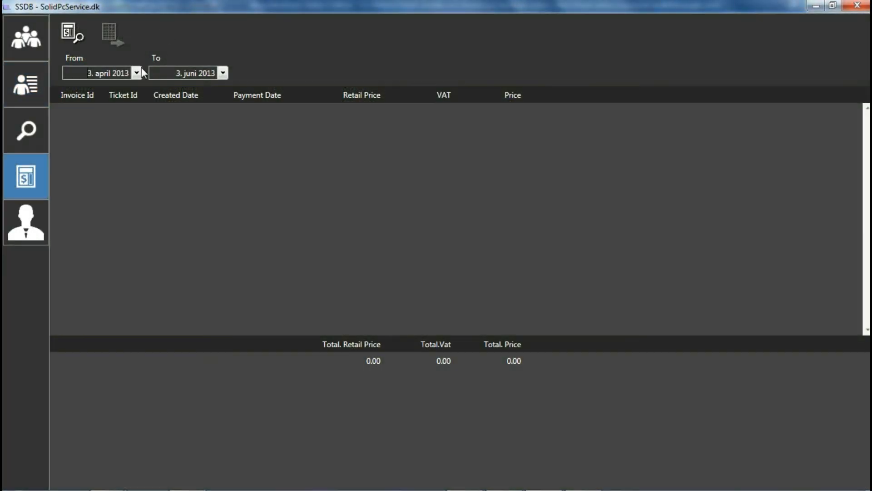
List the invoices for the period from 1 April 2013 to 30 June 2013
left_click(139, 72)
left_click(80, 133)
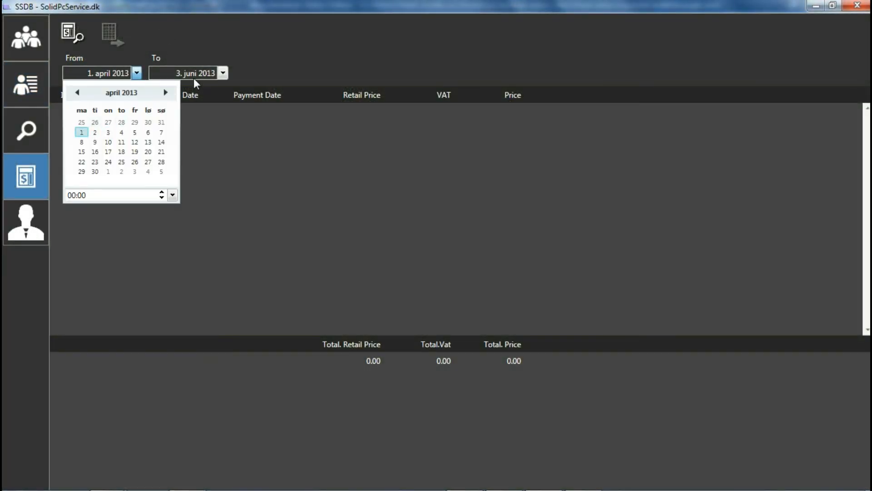
left_click(222, 73)
left_click(222, 73)
left_click(246, 163)
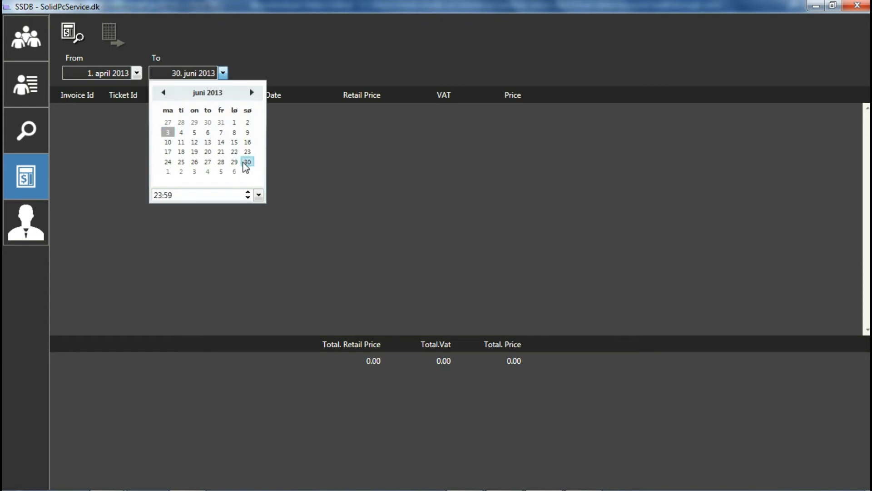
left_click(72, 34)
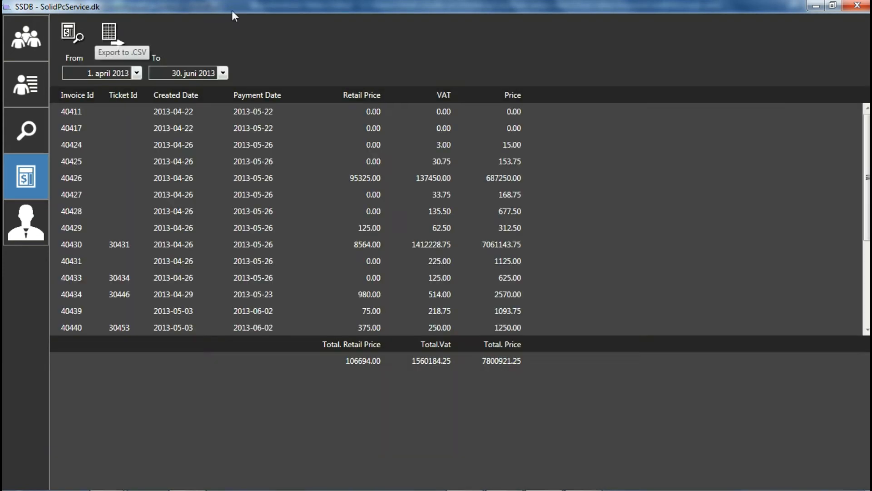
Open the listed invoice priced 677.50 to view its details, and close it
left_click(281, 212)
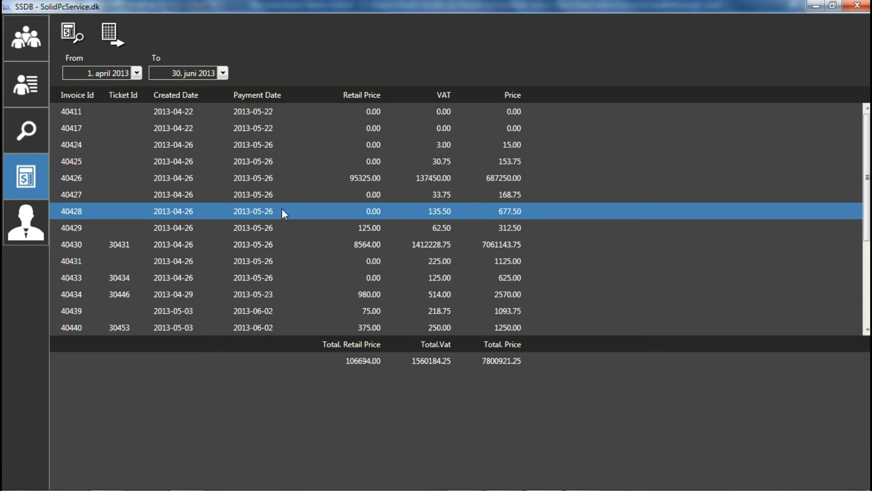
double_click(282, 211)
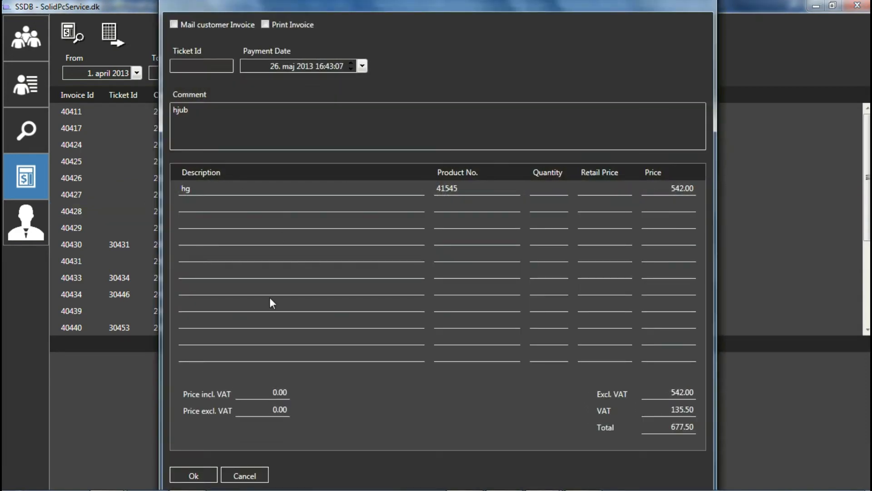
left_click(194, 475)
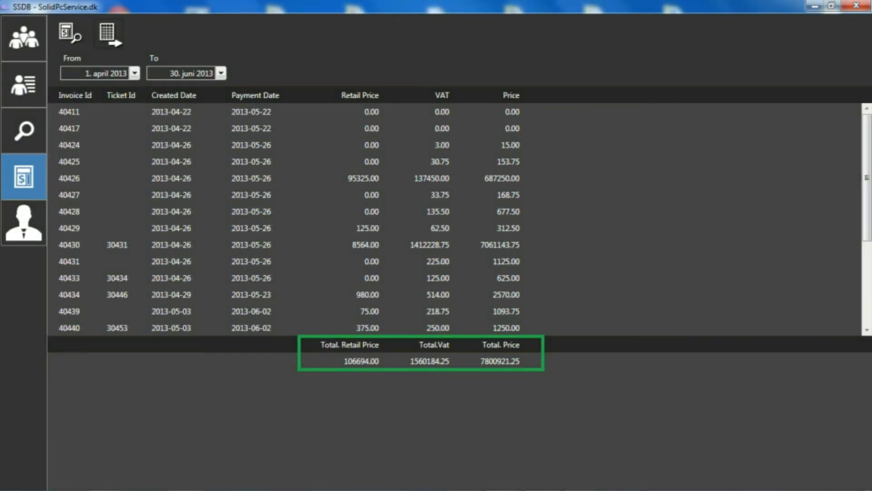
Try to export the invoice list to a CSV file named "test" on the desktop
left_click(116, 36)
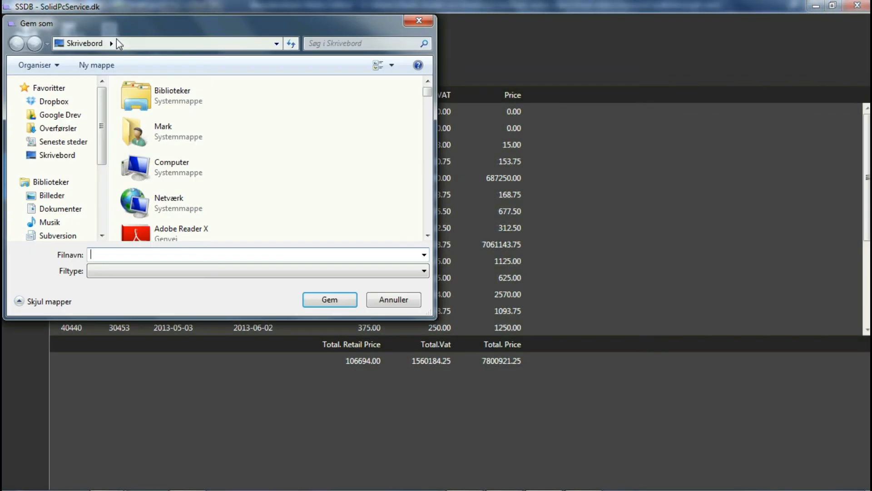
type("test")
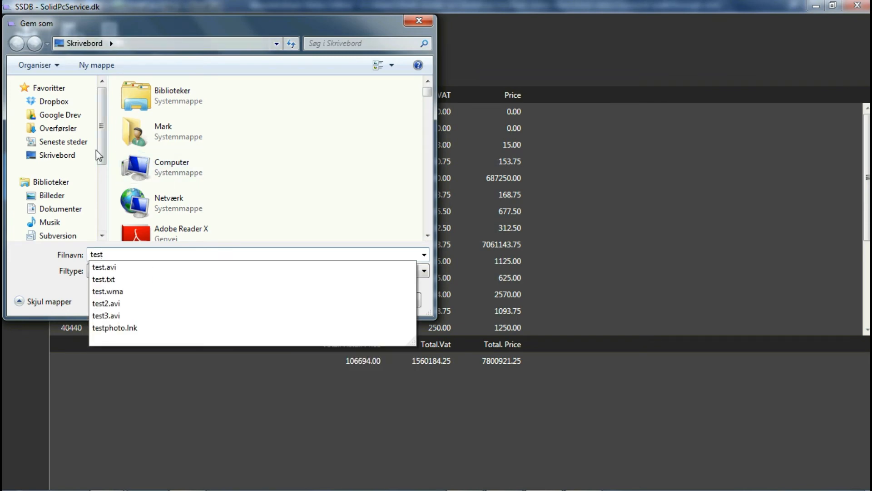
key("Escape")
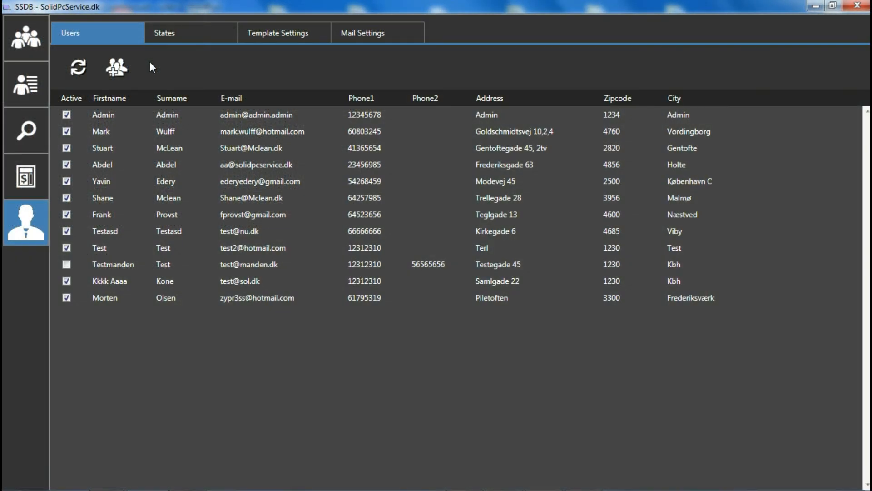
Look through the administration settings for states, templates and mail
left_click(184, 37)
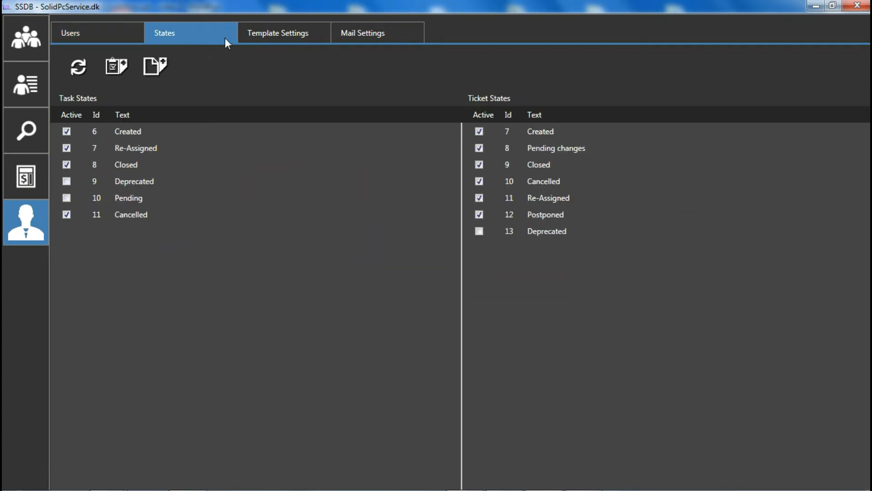
left_click(278, 33)
left_click(360, 37)
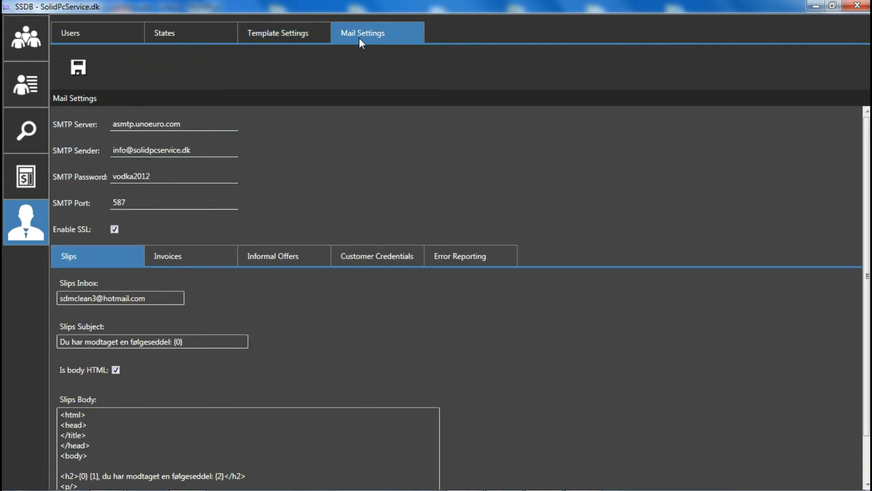
Start a new user and enter the first name, surname, e-mail address and account password
left_click(110, 35)
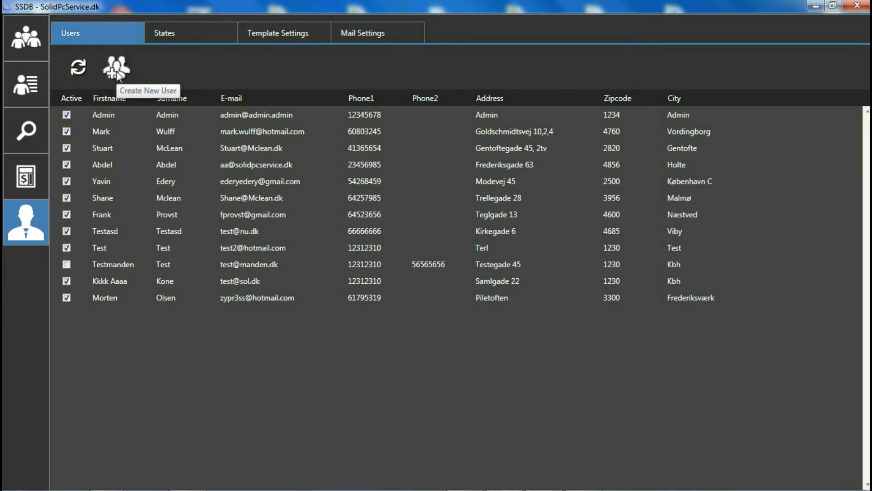
left_click(117, 71)
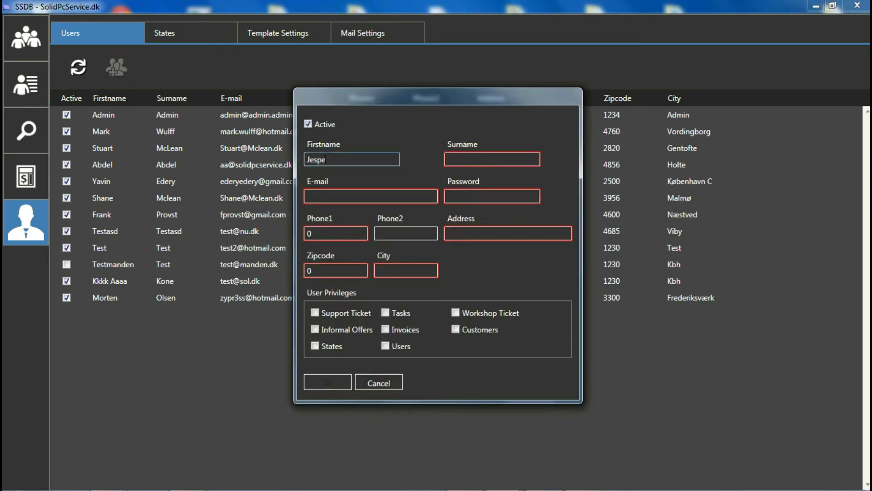
key("Tab")
key("Tab")
Enter the user's phone number and postal address, grant the Support Ticket, Informal Offers, Invoices and Users privileges, and save the user
key("Tab")
type("1235")
key("Tab")
type("12345678")
key("Tab")
key("Tab")
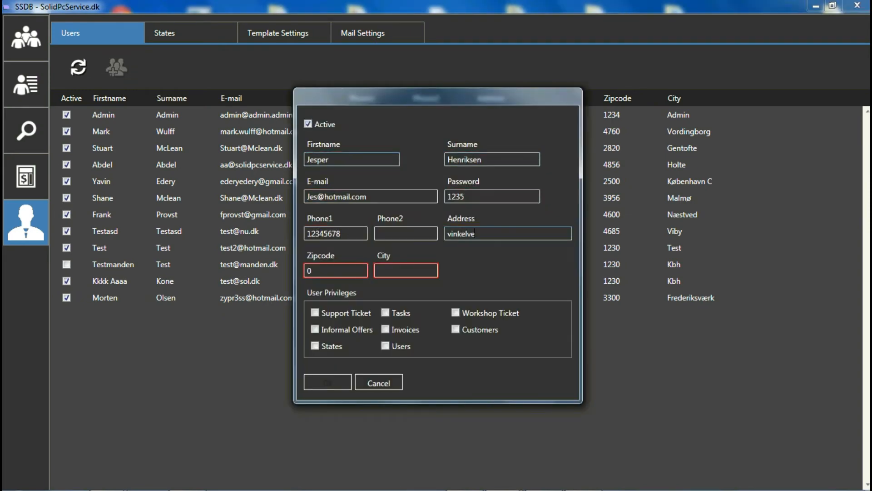
key("Tab")
type("4760")
key("Tab")
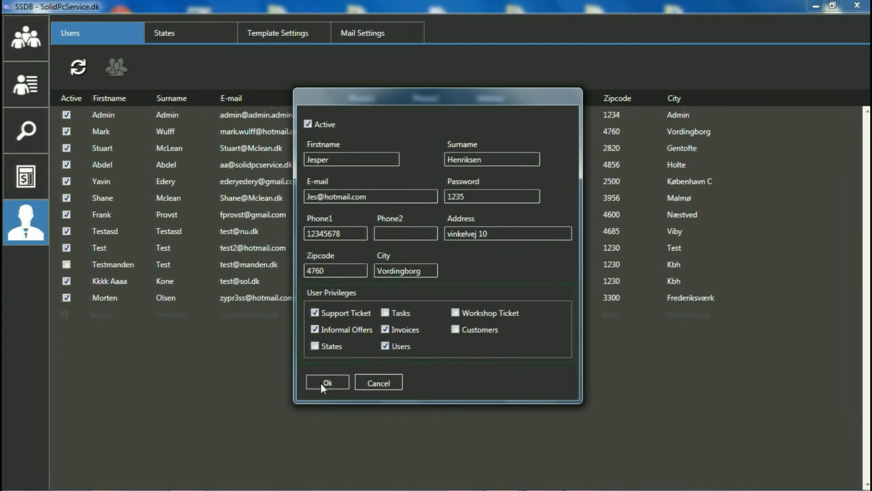
left_click(322, 383)
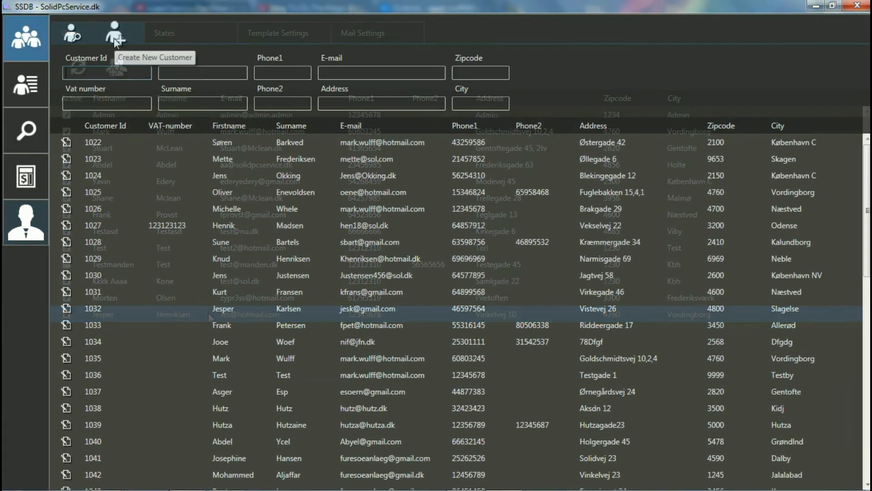
Check that the form for creating a new customer can be opened, and cancel it
left_click(113, 37)
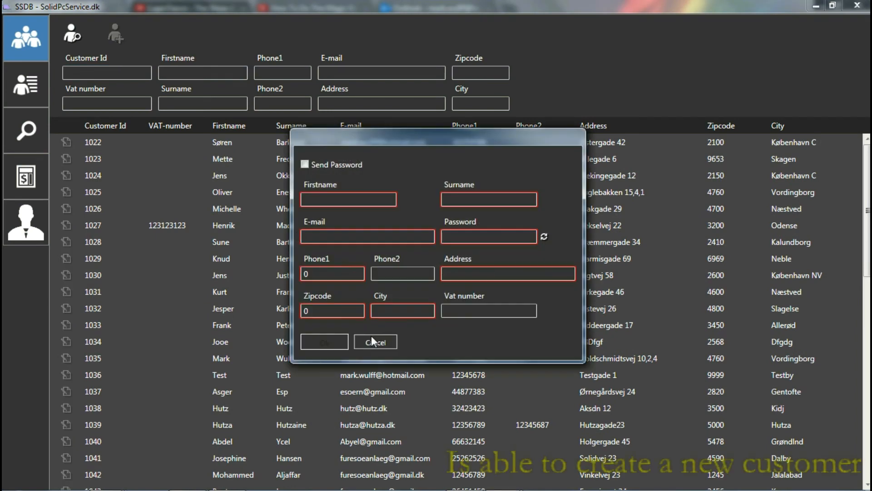
left_click(372, 336)
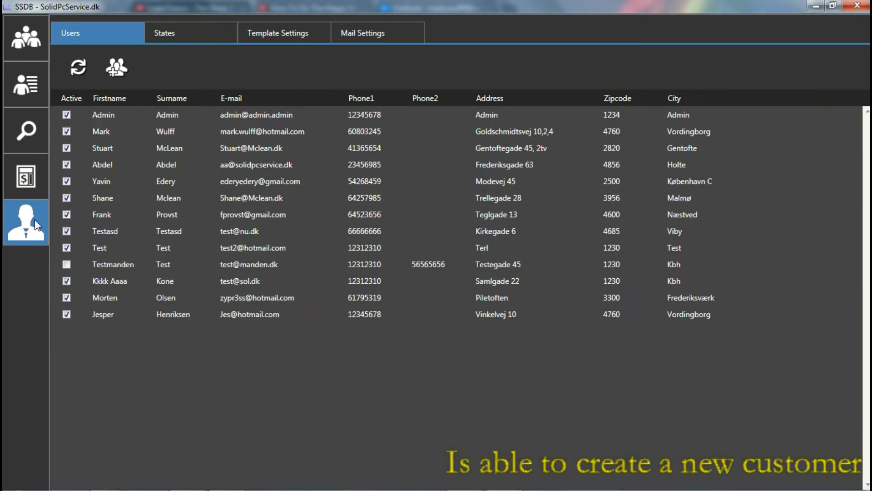
Remove the Customers privilege from the second user in the list, save the user and go to the customer overview
double_click(191, 130)
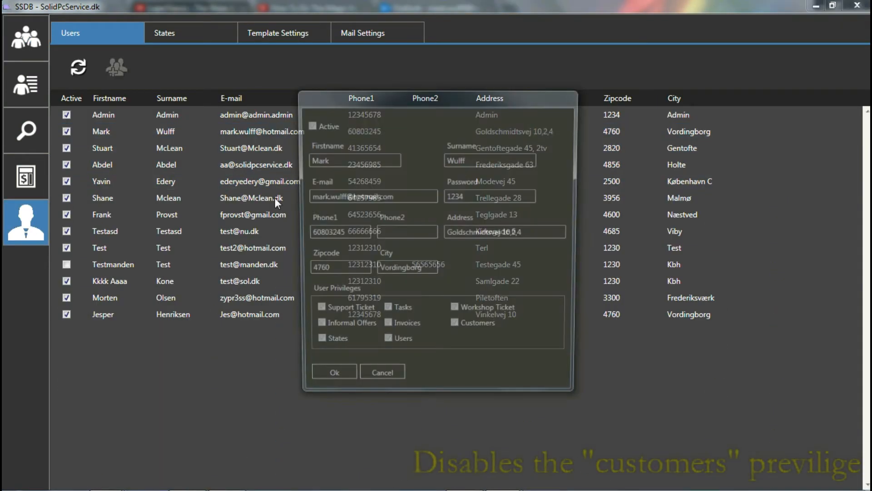
left_click(456, 329)
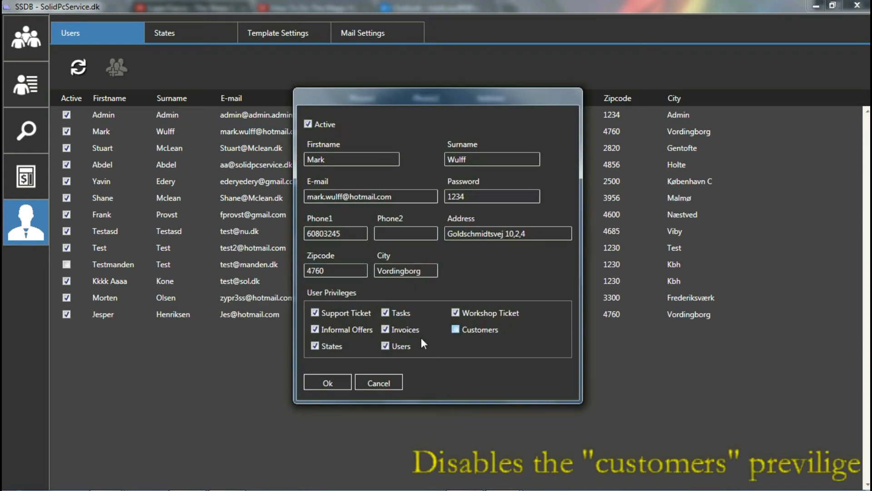
left_click(334, 381)
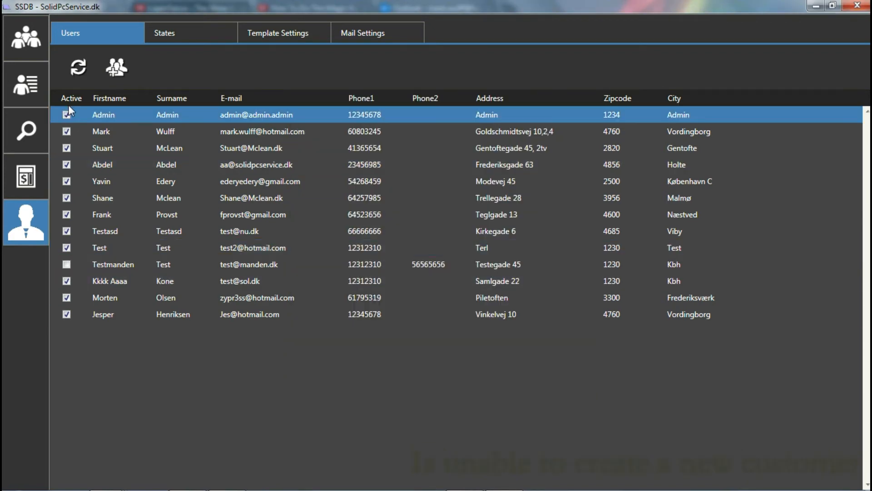
left_click(21, 45)
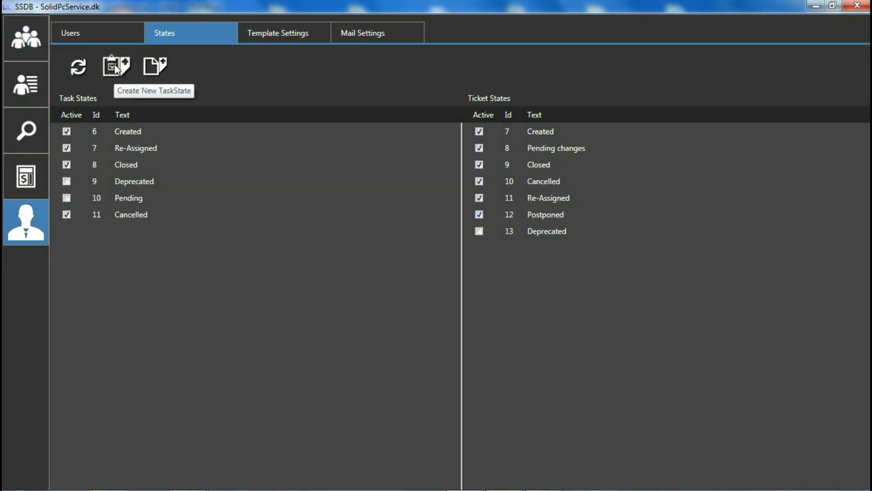
Create a new active task state with the text "New task stage"
left_click(116, 69)
left_click(411, 246)
type("New")
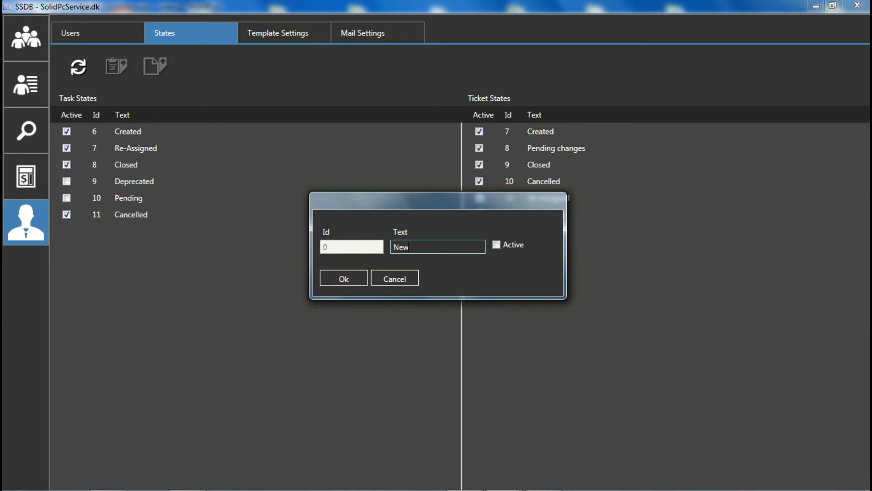
type(" task stage")
left_click(497, 245)
left_click(350, 279)
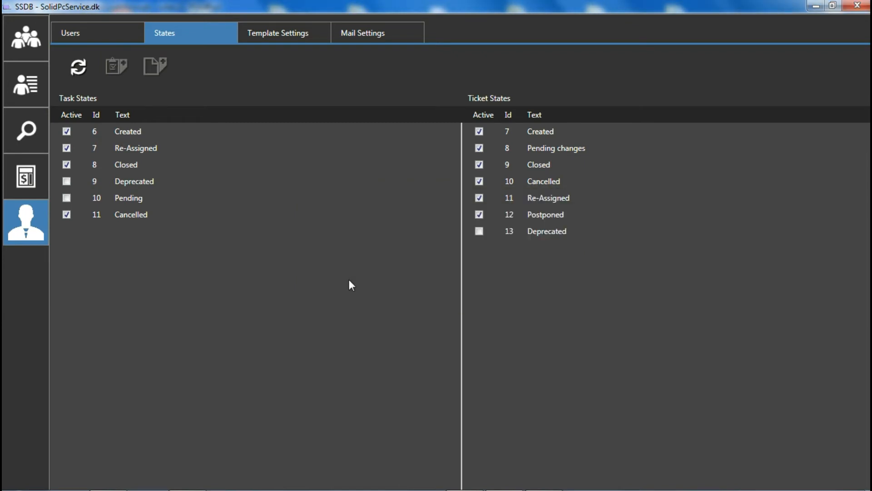
Start a new task for the first customer in the customer overview and set its state to "New task state"
left_click(28, 83)
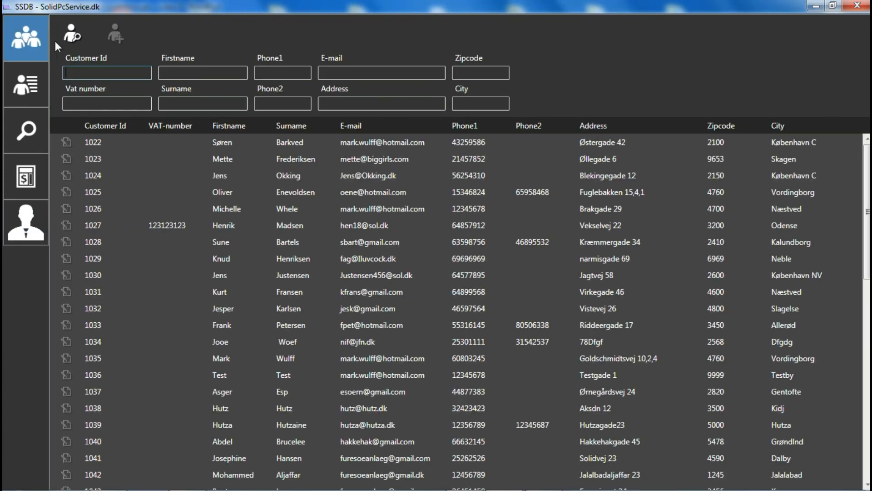
double_click(276, 136)
left_click(200, 130)
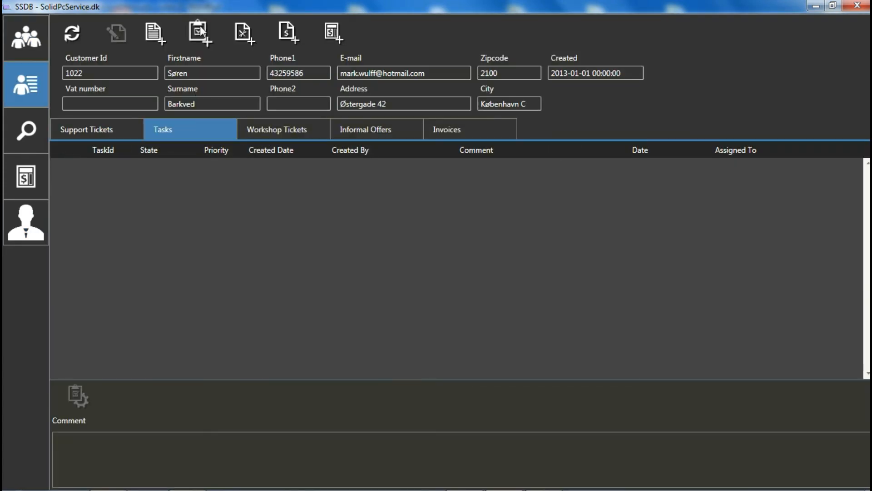
left_click(200, 30)
left_click(297, 185)
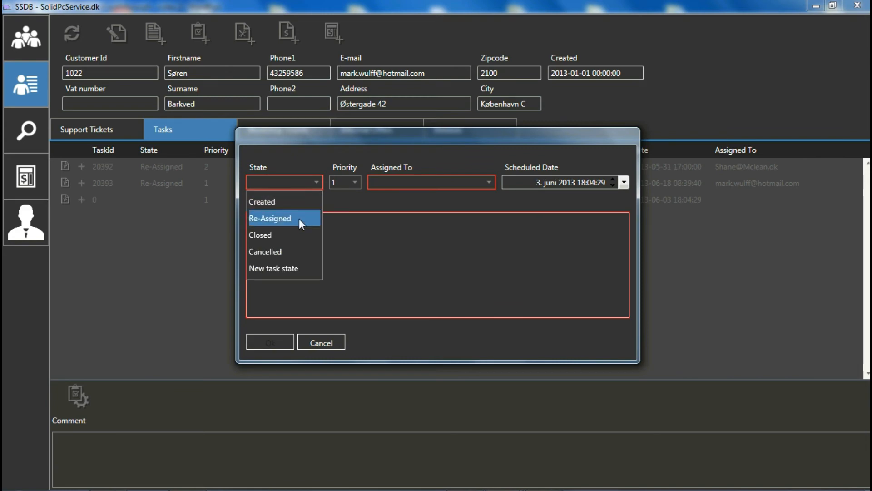
left_click(273, 269)
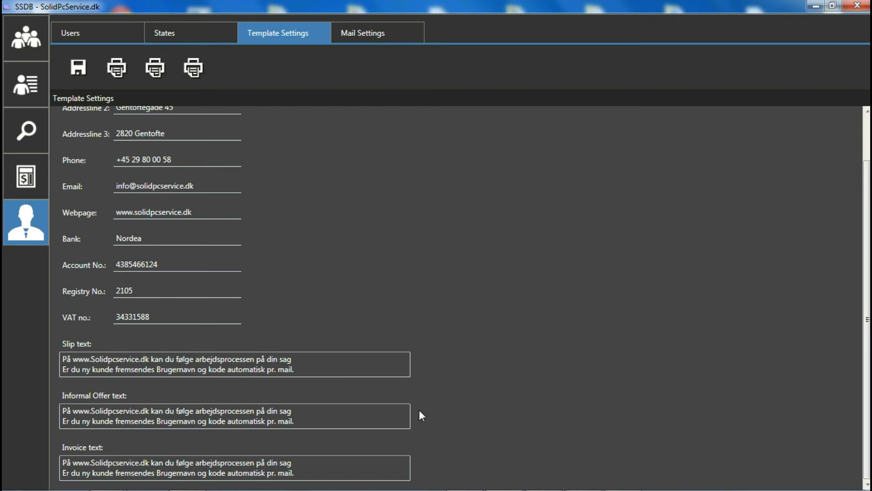
Replace the Informal Offer text in the template settings with "This is a new text.", save it and open a print preview
left_click(406, 414)
key("ctrl+a")
type("T")
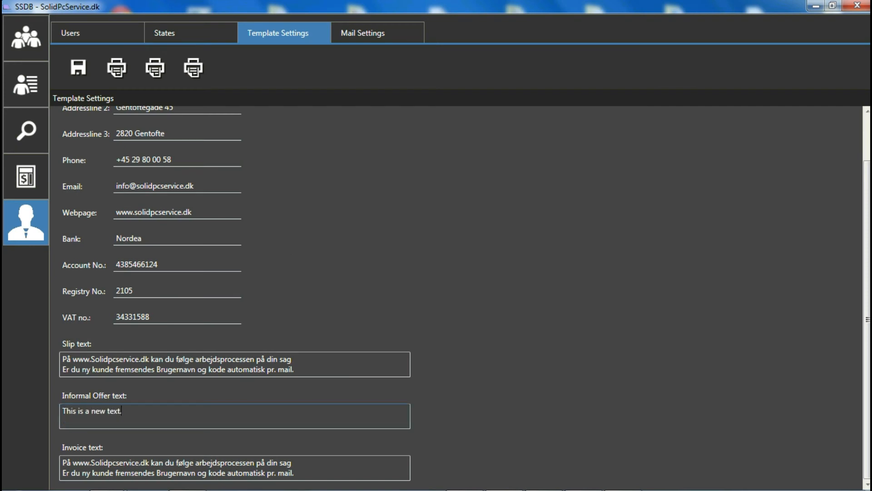
left_click(76, 70)
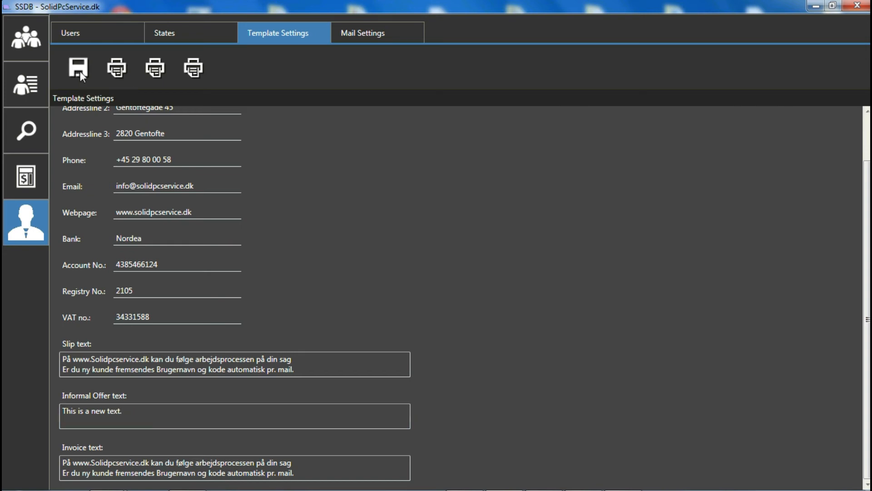
left_click(194, 73)
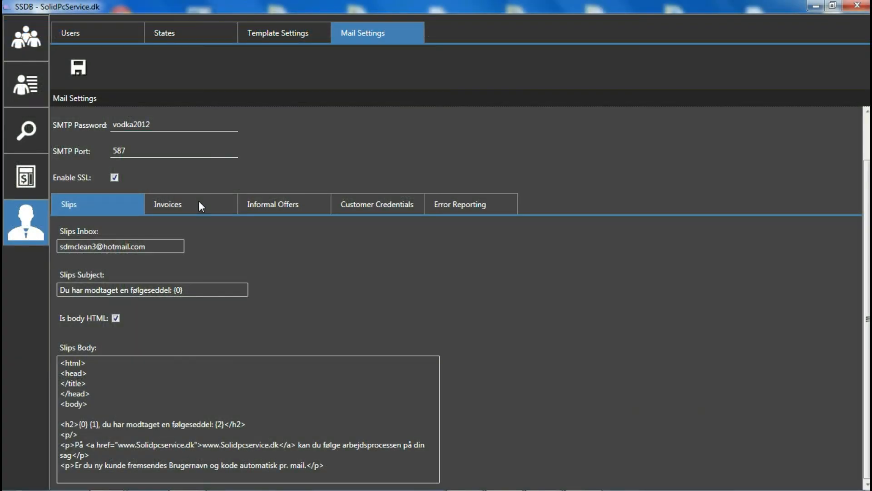
Look through the mail settings for invoices, informal offers and customer credentials
left_click(200, 207)
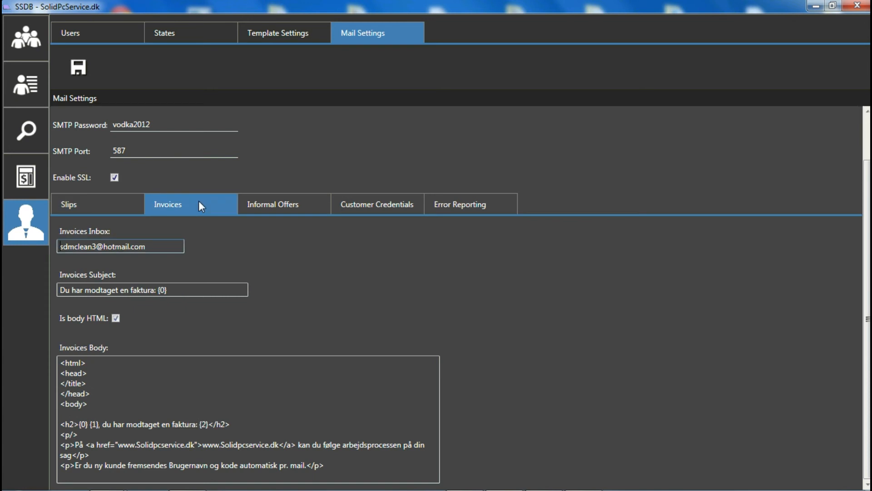
left_click(282, 204)
left_click(372, 202)
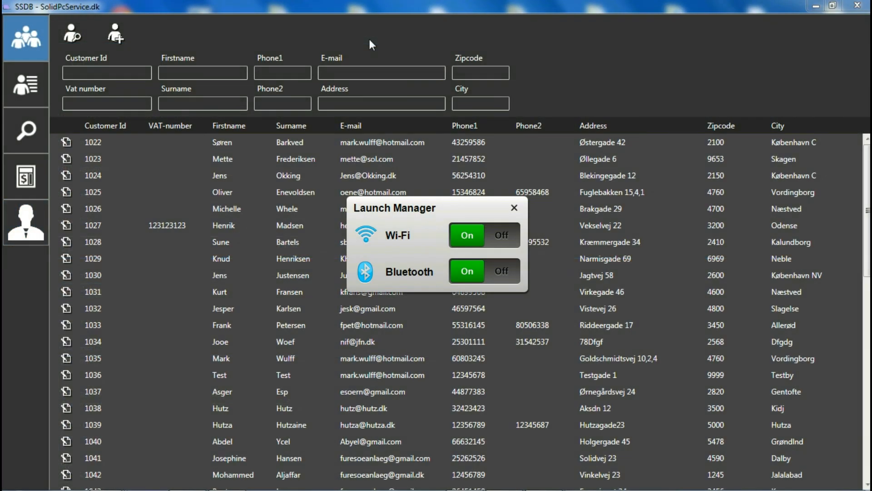
Simulate a connection error by switching the computer's Wi-Fi off, and restore the connection
left_click(465, 230)
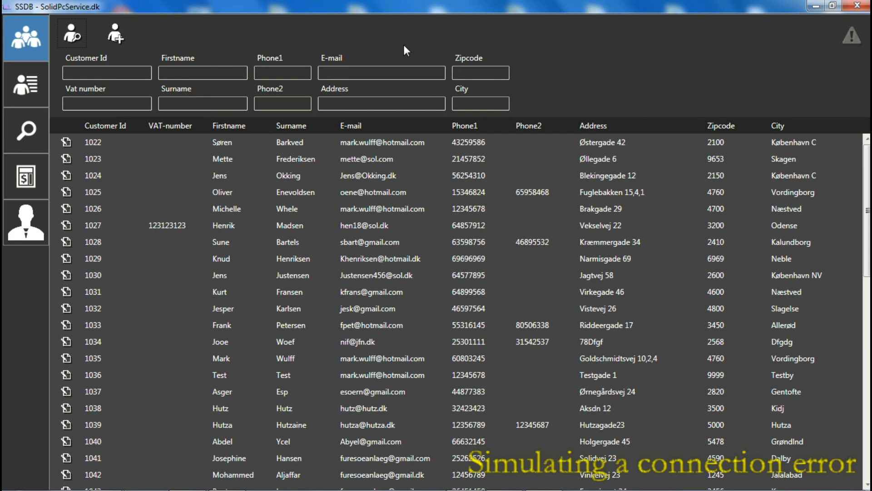
key("XF86WLAN")
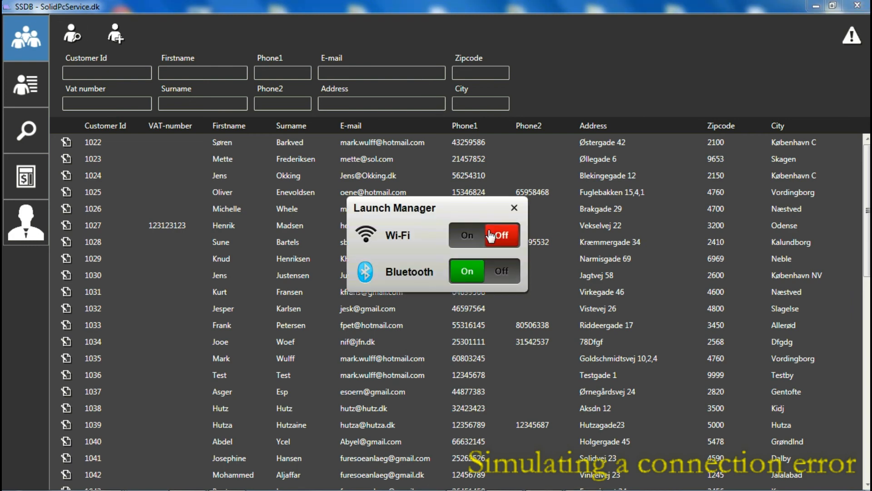
key("XF86WLAN")
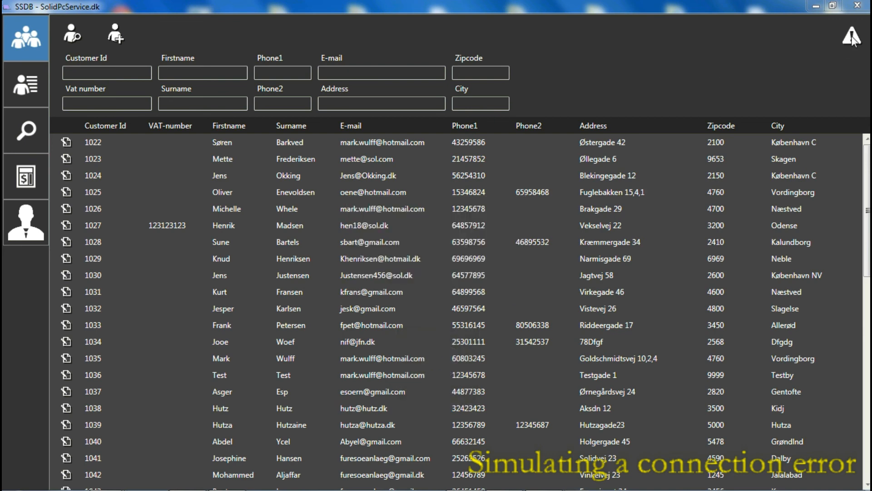
Send an error report with the description "Was unable to use the application"
left_click(853, 37)
type("Was unble")
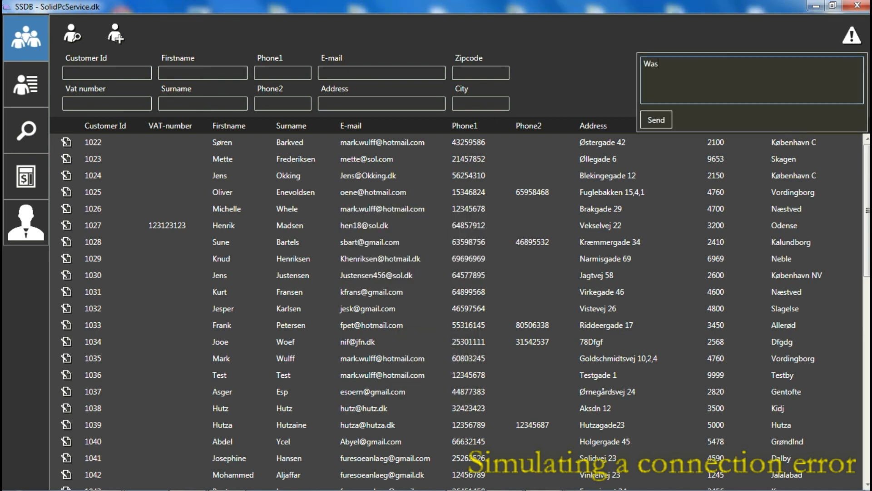
key("BackSpace")
key("BackSpace")
key("BackSpace")
type("able to use the application")
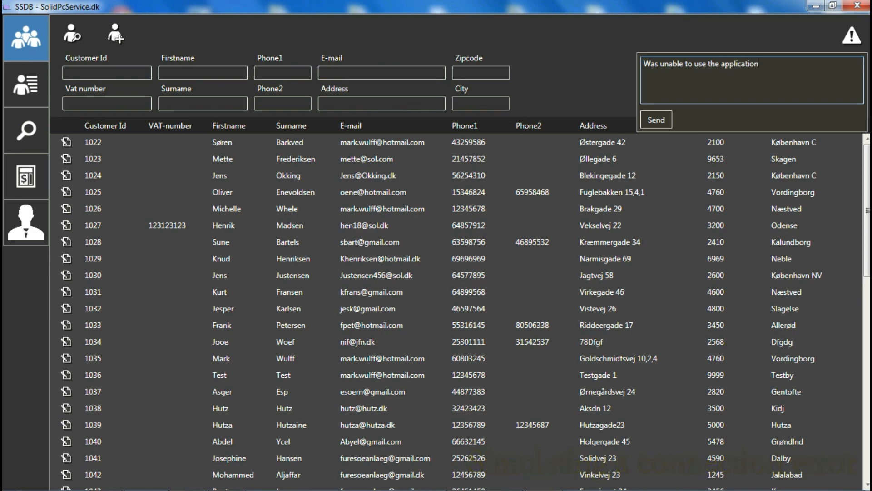
left_click(656, 119)
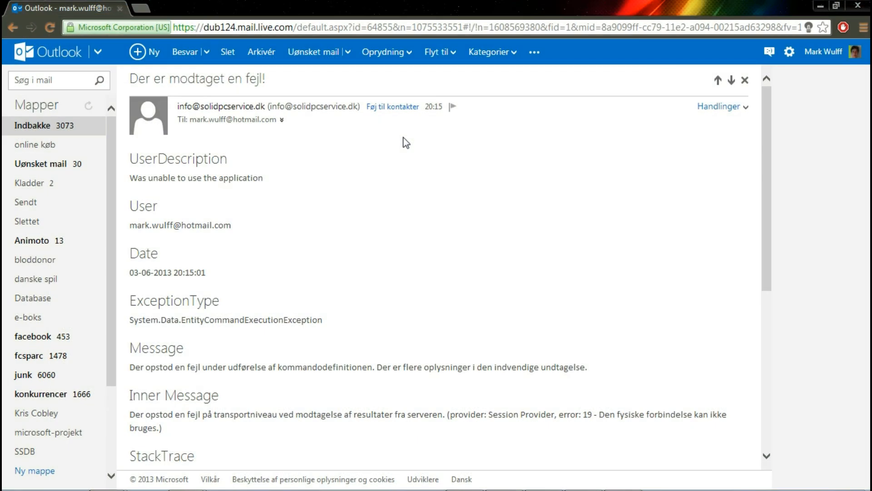
Read the received error report e-mail in Outlook through to the end of its stack trace
scroll(406, 142, "down", 5)
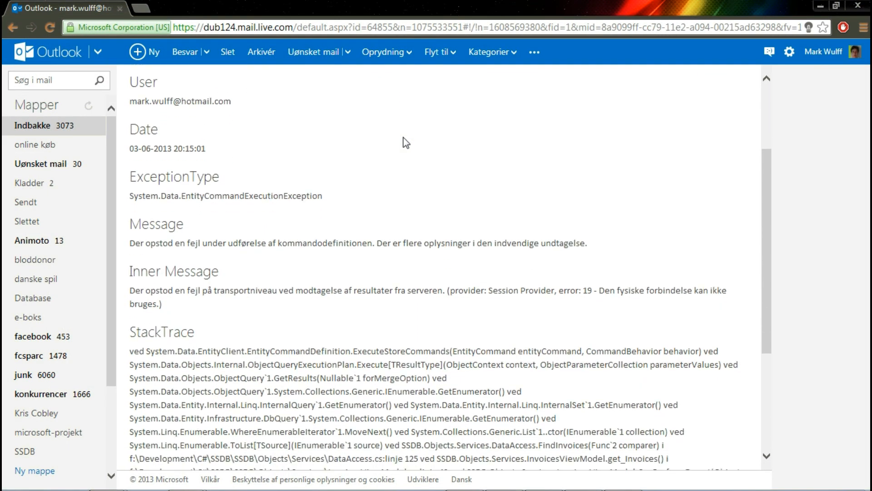
scroll(406, 142, "down", 3)
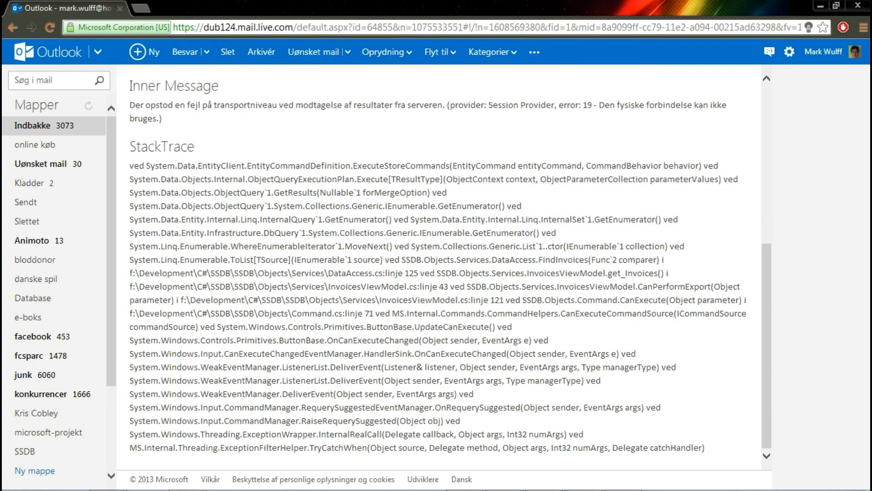